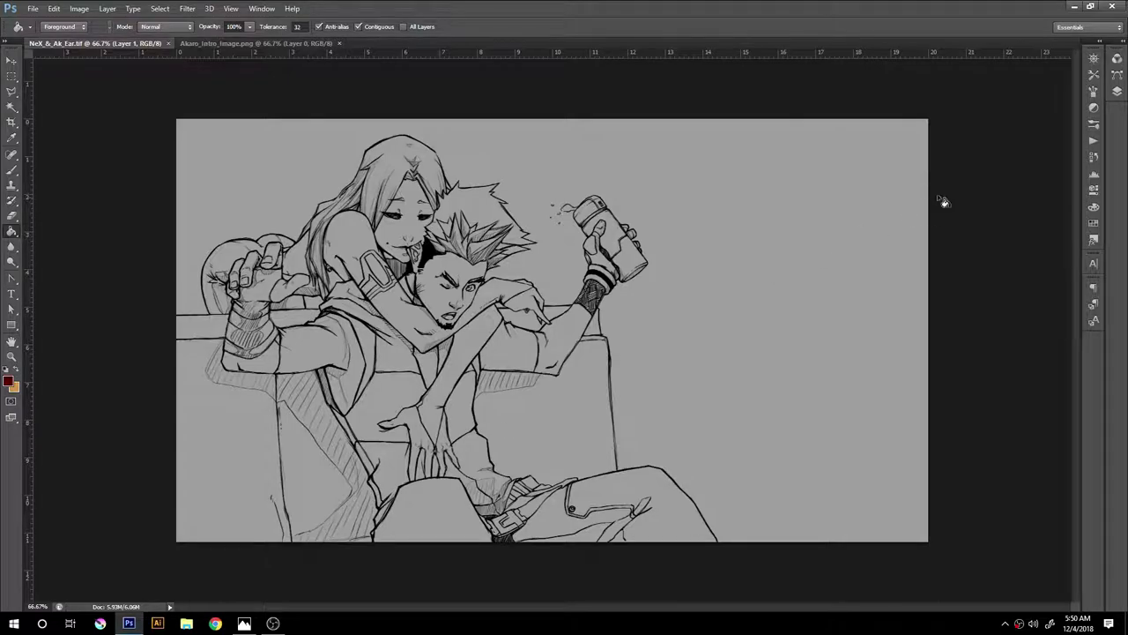
Choose the Brush tool, set its size and hardness, and show the Layers panel.
click(12, 171)
click(60, 27)
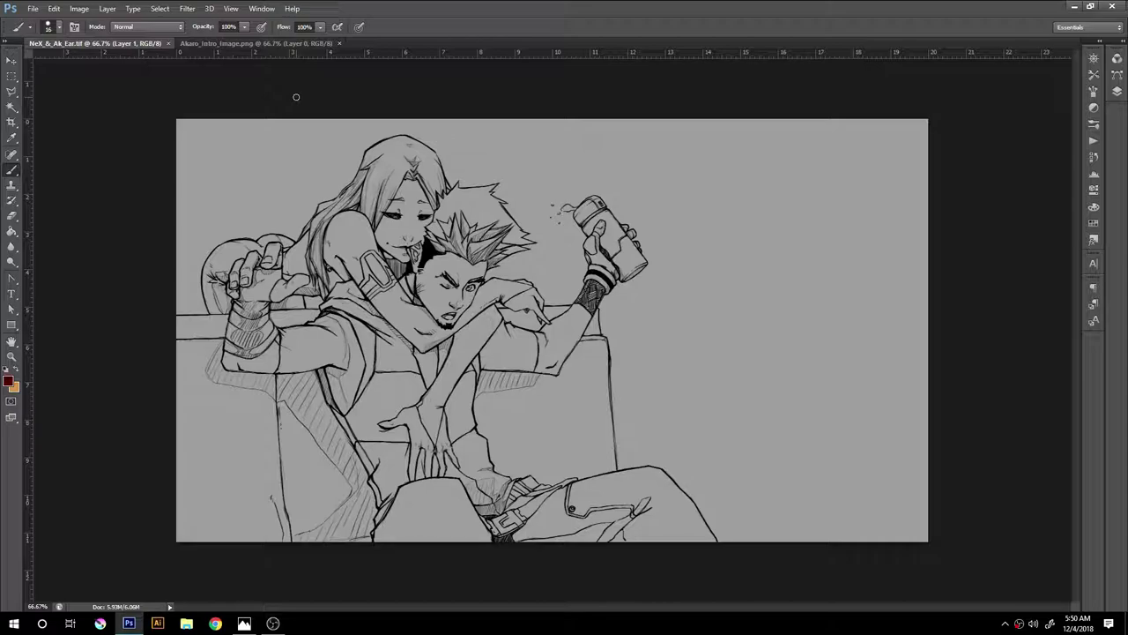
click(1116, 92)
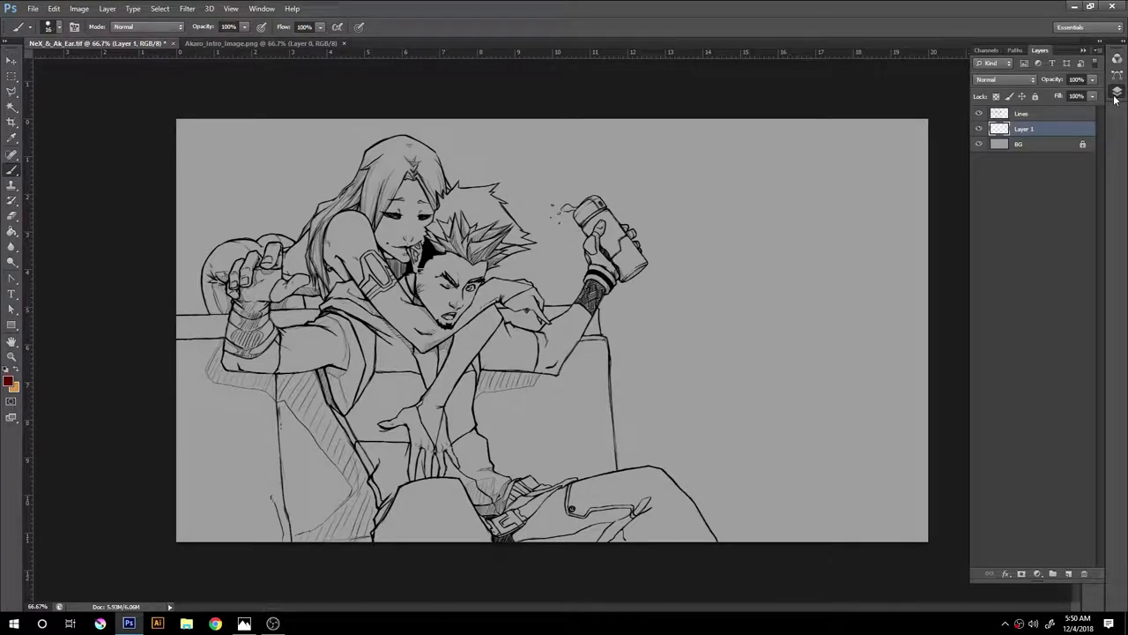
key(ctrl+plus)
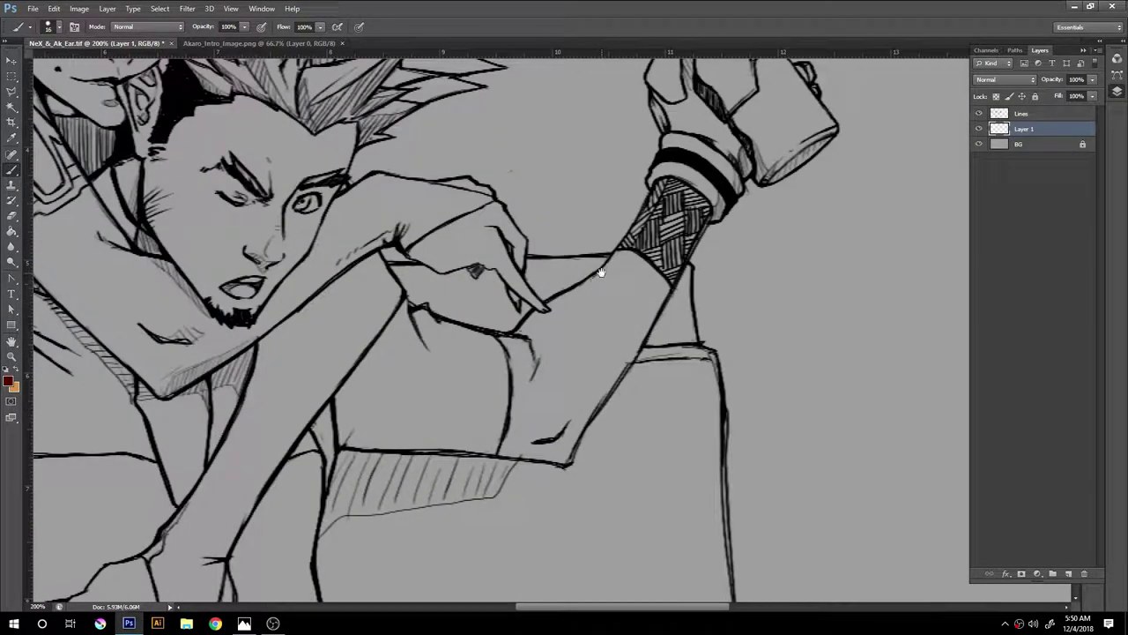
mouse_move(600, 272)
mouse_down()
mouse_move(864, 403)
mouse_move(858, 429)
mouse_up()
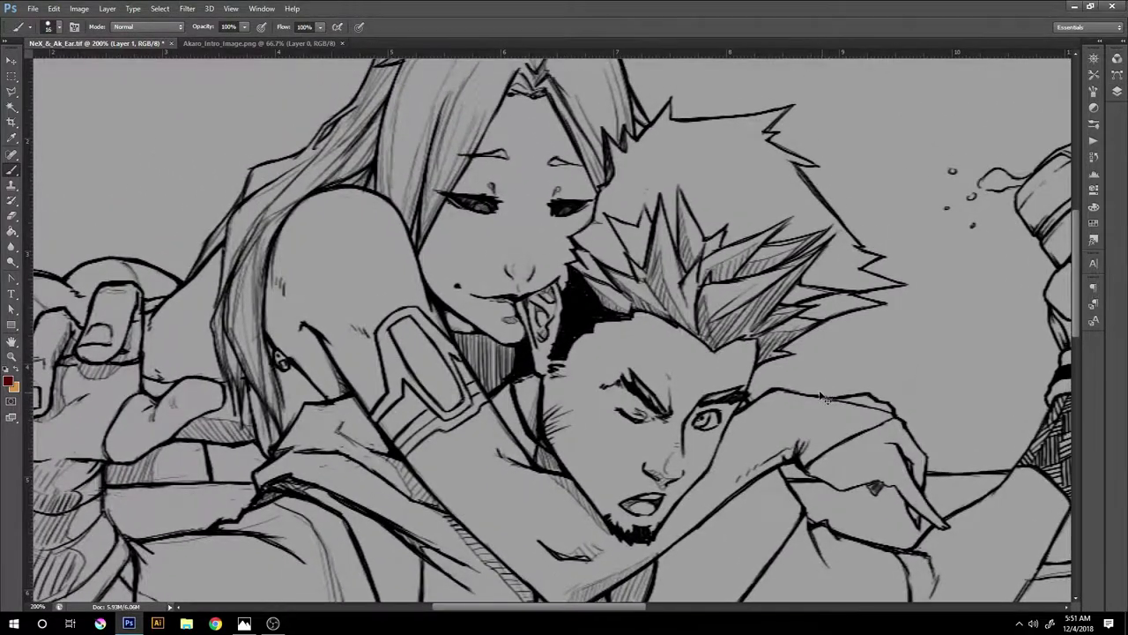
key(ctrl+minus)
key(ctrl+minus)
key(ctrl+minus)
Check the document's pixel dimensions in Image Size, closing it unchanged, then zoom onto the face.
click(79, 8)
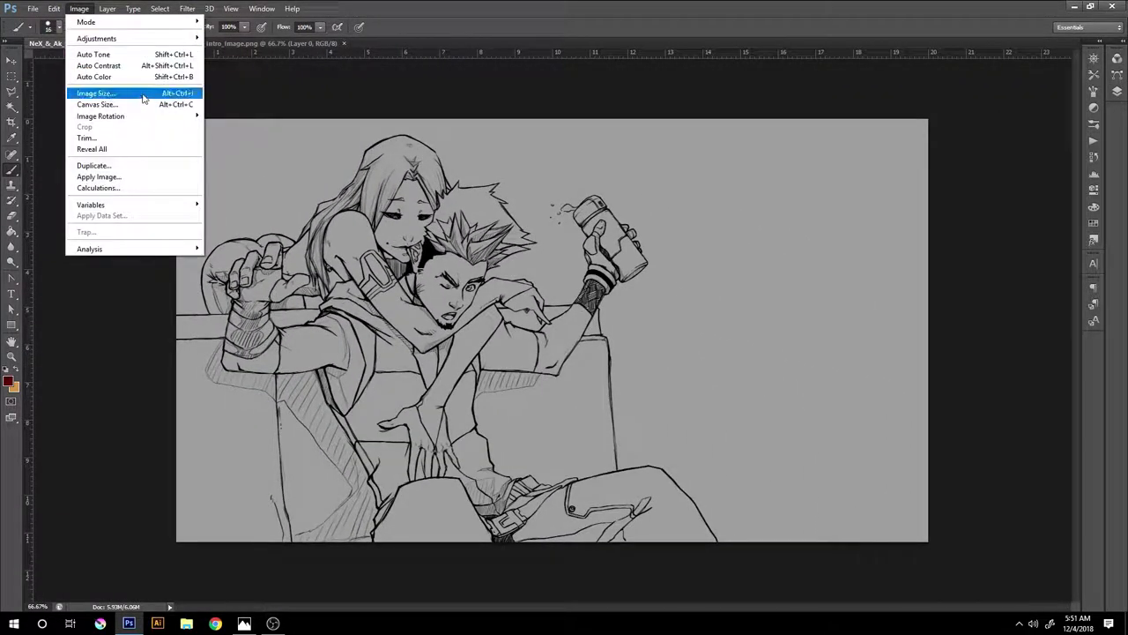
click(97, 93)
click(927, 225)
key(ctrl+plus)
key(ctrl+plus)
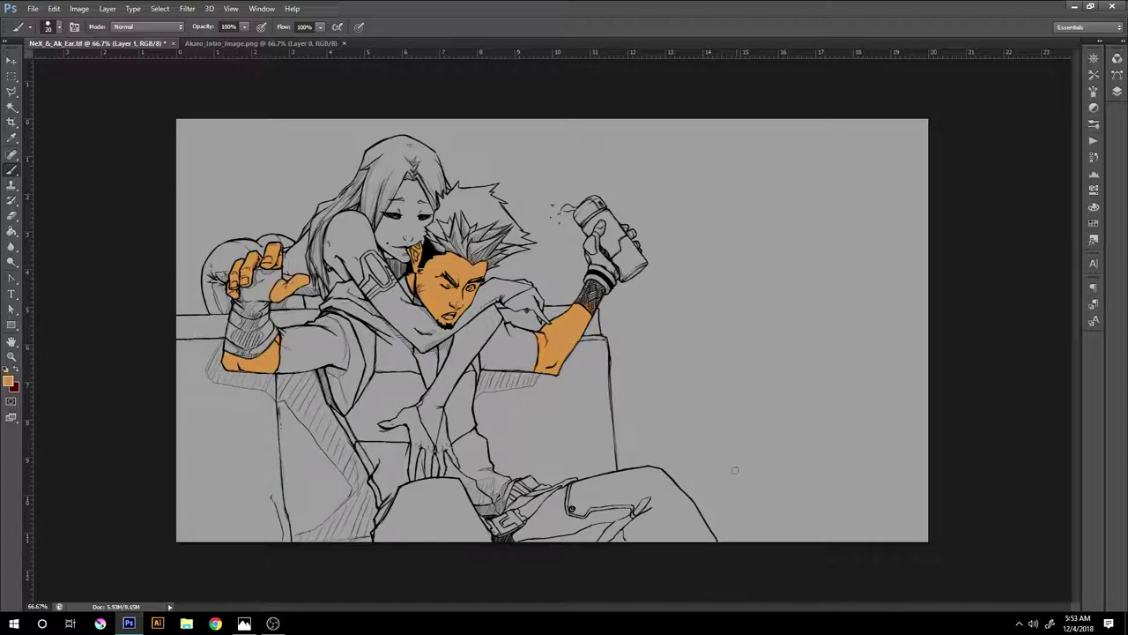
Paint the man's spiky hair dark red and erase overspill past its right edge.
key(x)
drag(428, 231, 491, 264)
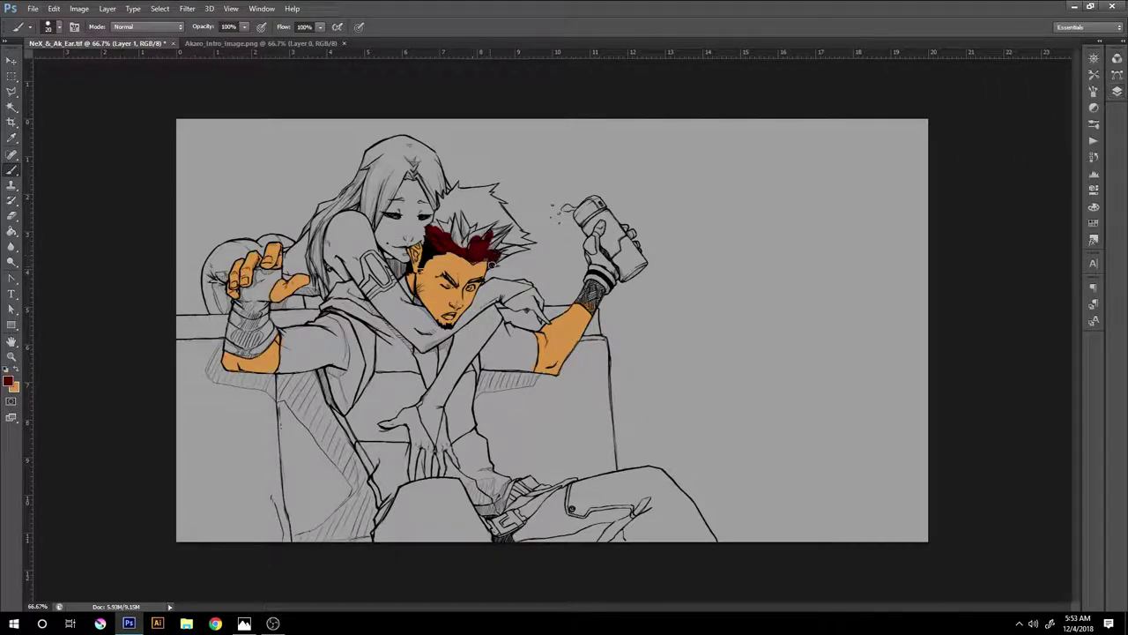
drag(436, 221, 525, 229)
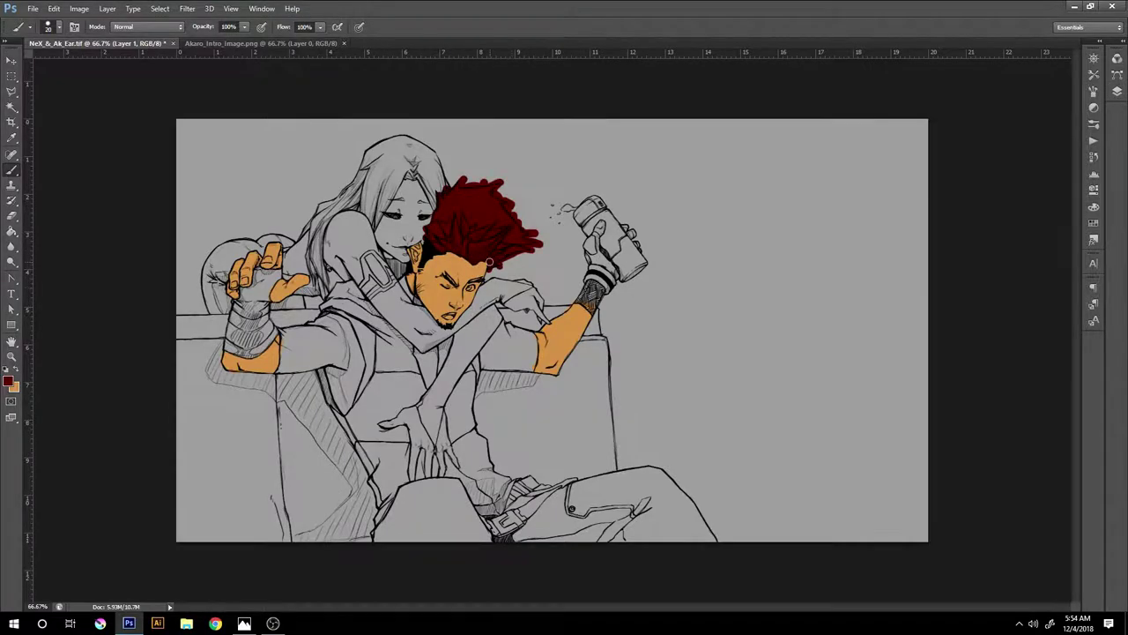
scroll(489, 262, up, 2)
key(e)
drag(703, 363, 818, 317)
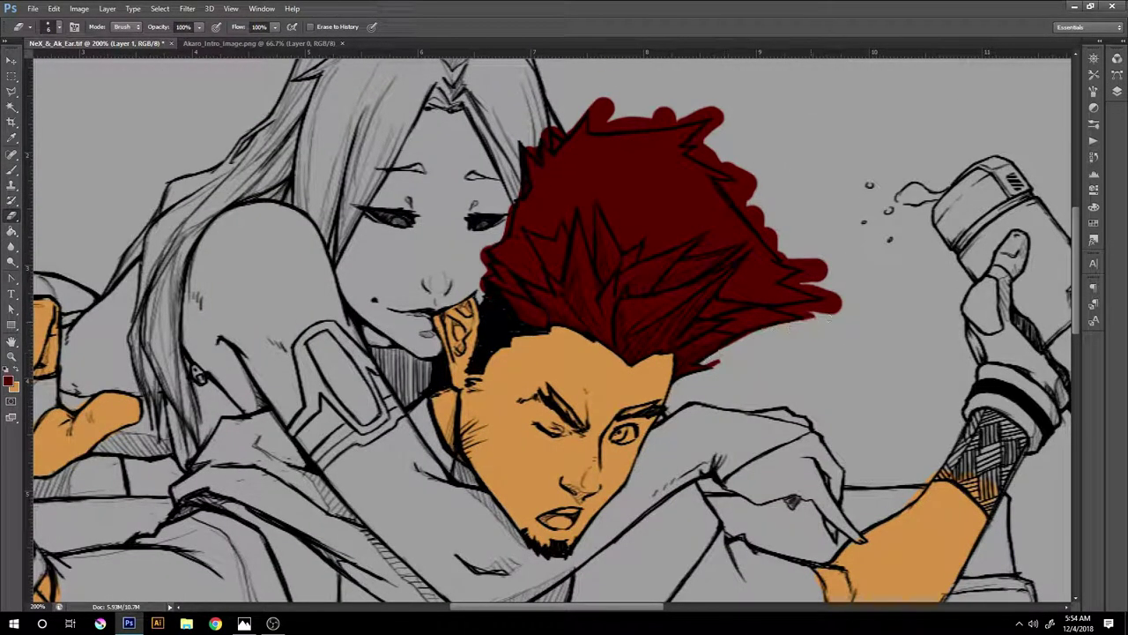
drag(598, 104, 564, 223)
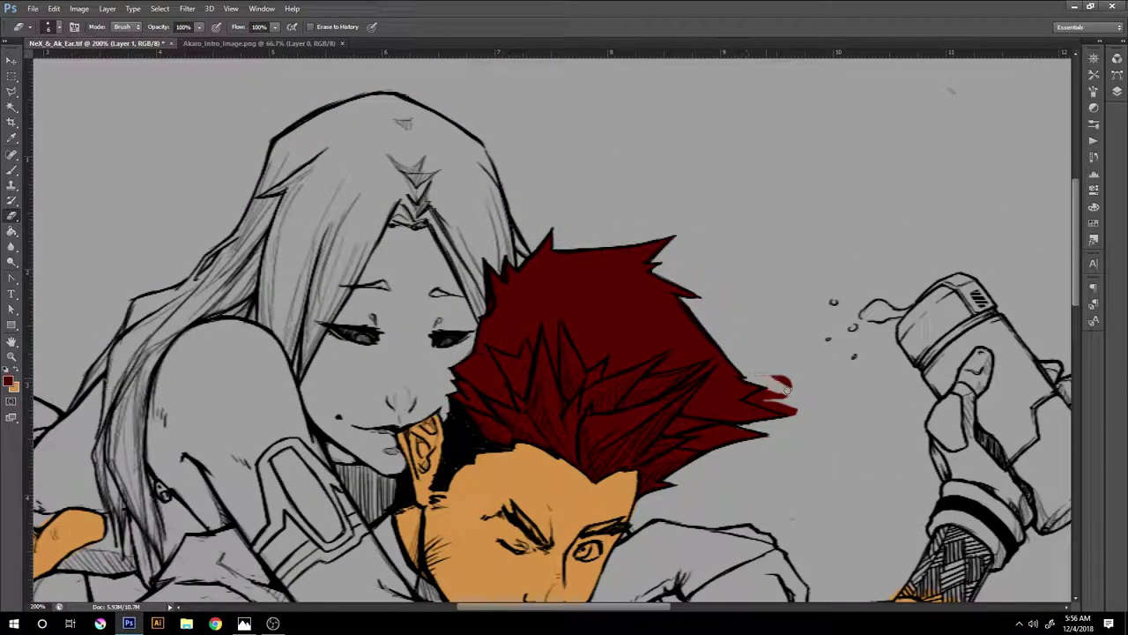
drag(604, 529, 633, 300)
Sample the orange skin colour, check the drawing mirrored, and paint the teeth white.
key(b)
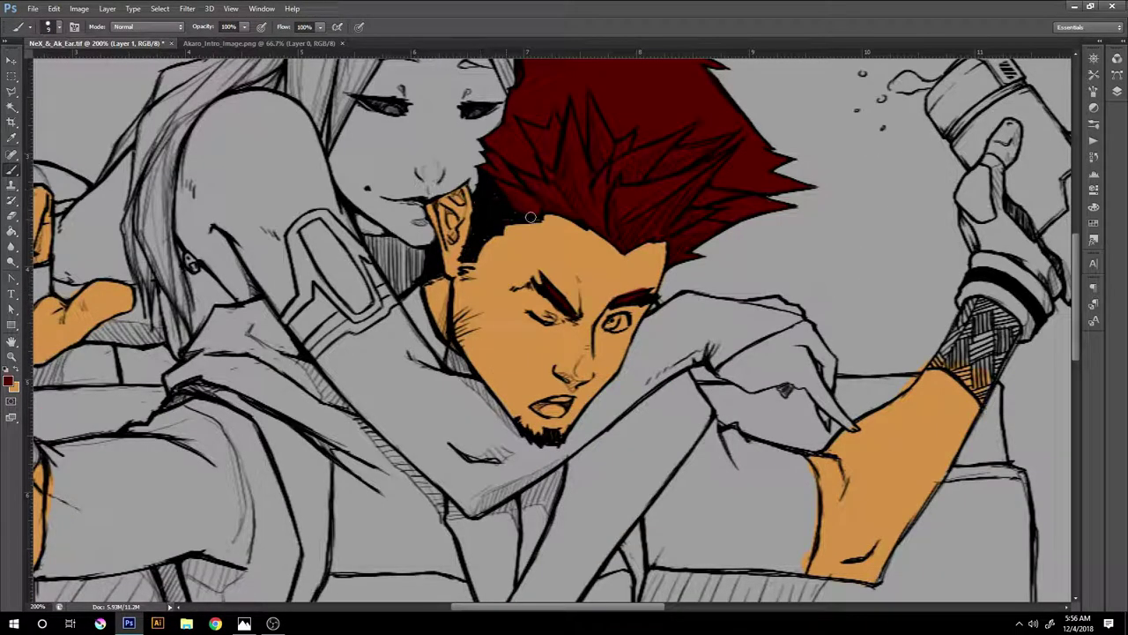
alt+click(633, 292)
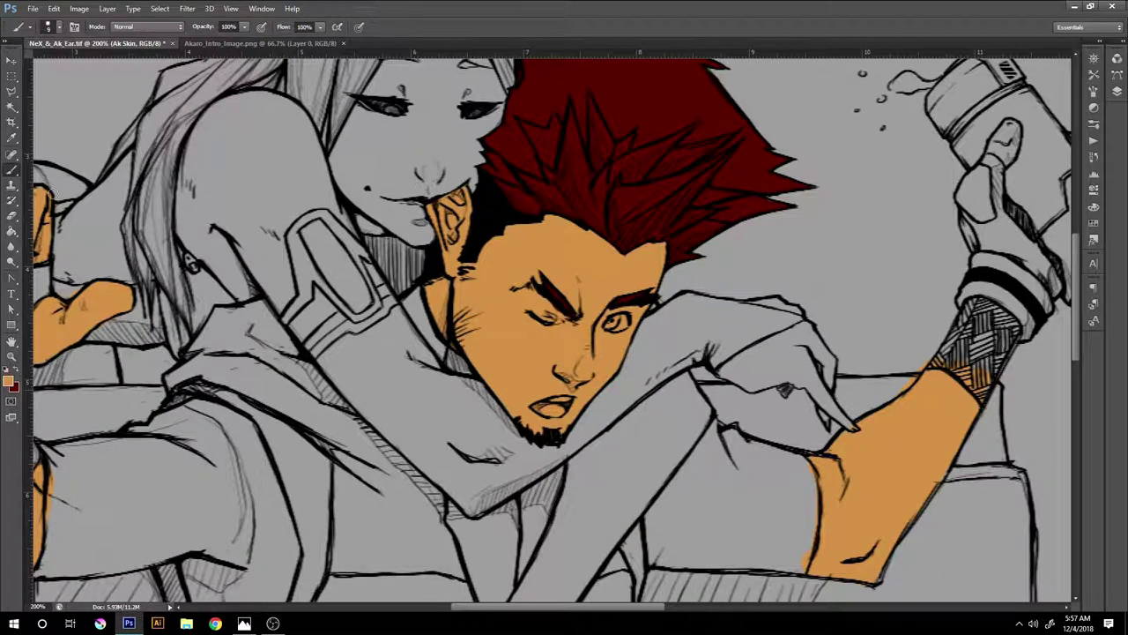
key(e)
drag(844, 432, 542, 306)
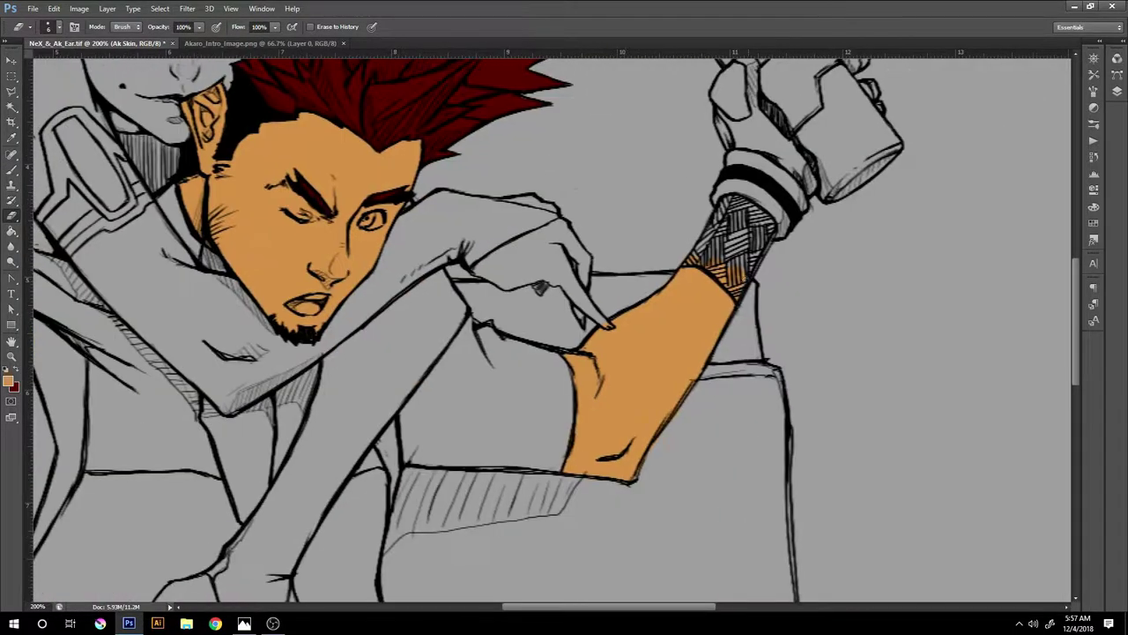
key(ctrl+shift+h)
key(b)
key(ctrl+shift+h)
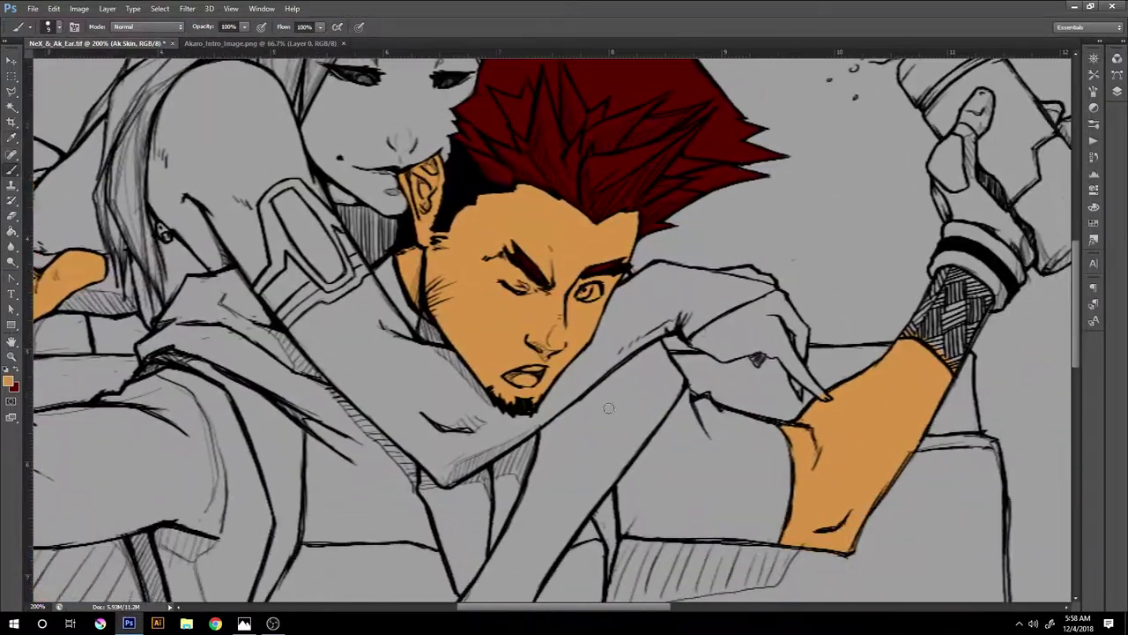
drag(520, 370, 539, 375)
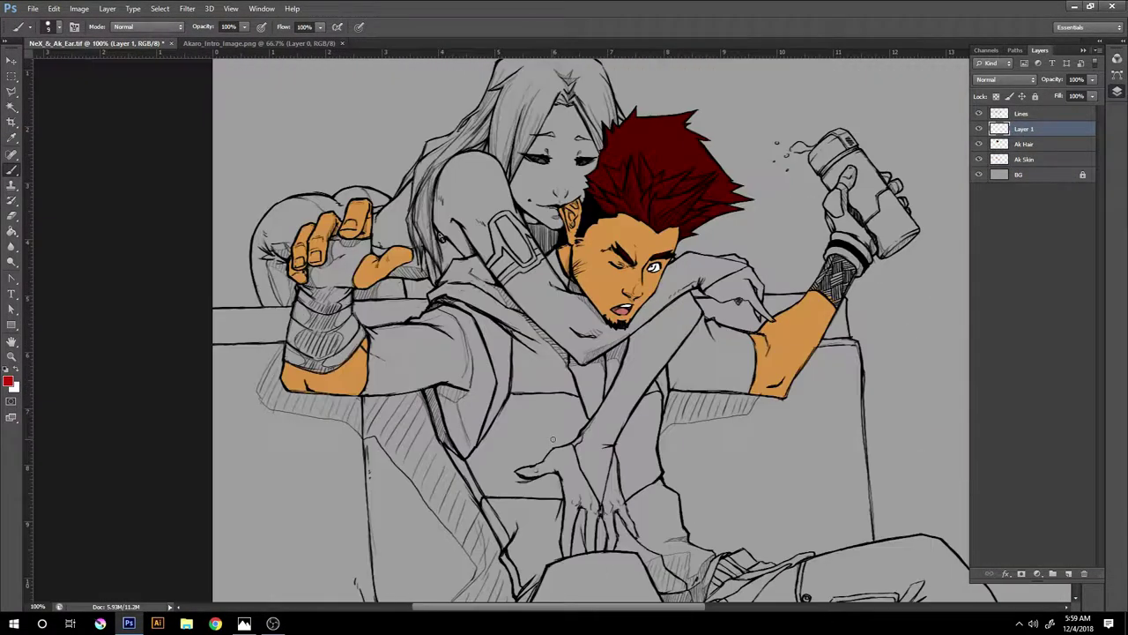
Paint flat bright red over the man's jacket, covering its left side and upper area.
mouse_move(498, 295)
mouse_down()
mouse_move(542, 414)
mouse_move(564, 414)
mouse_up()
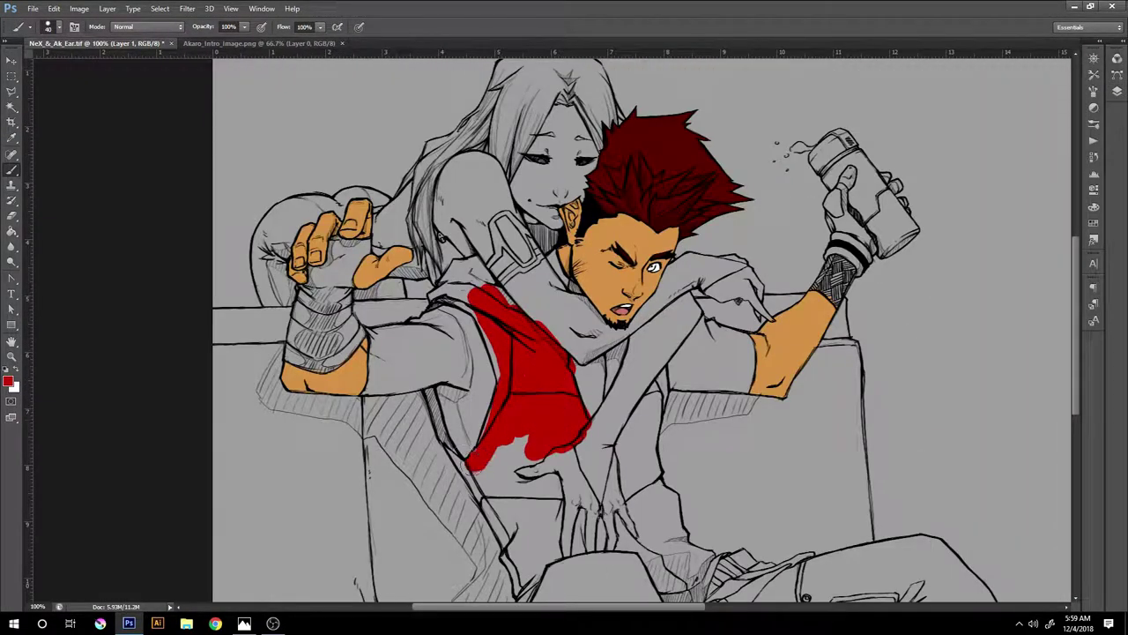
mouse_move(467, 441)
mouse_down()
mouse_move(554, 434)
mouse_move(635, 370)
mouse_move(617, 529)
mouse_up()
drag(511, 547, 679, 582)
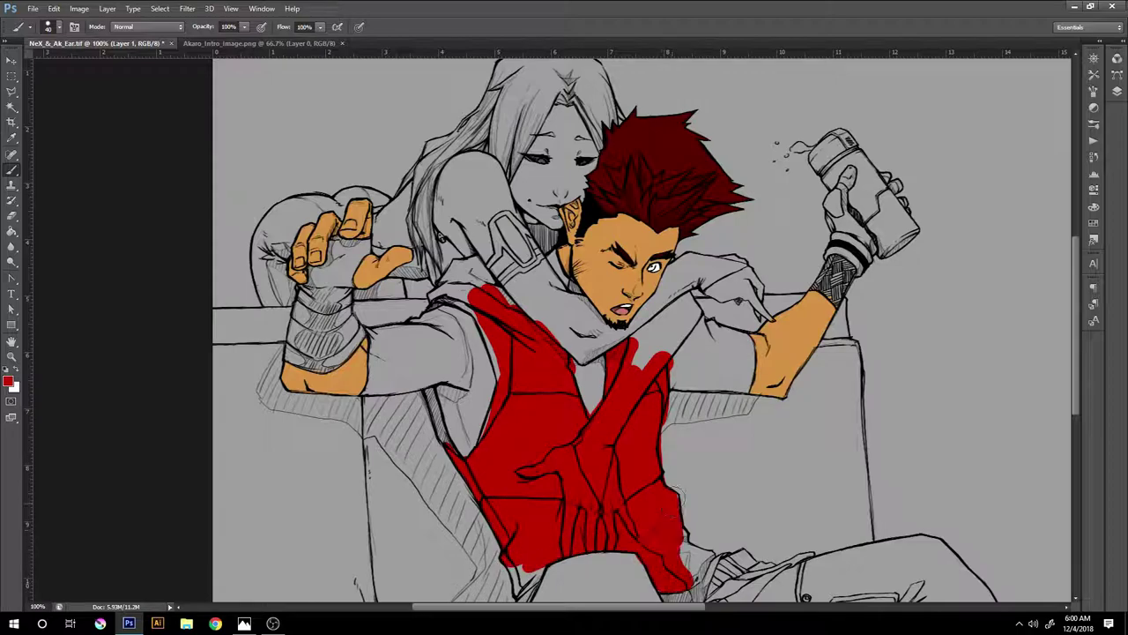
scroll(702, 500, down, 3)
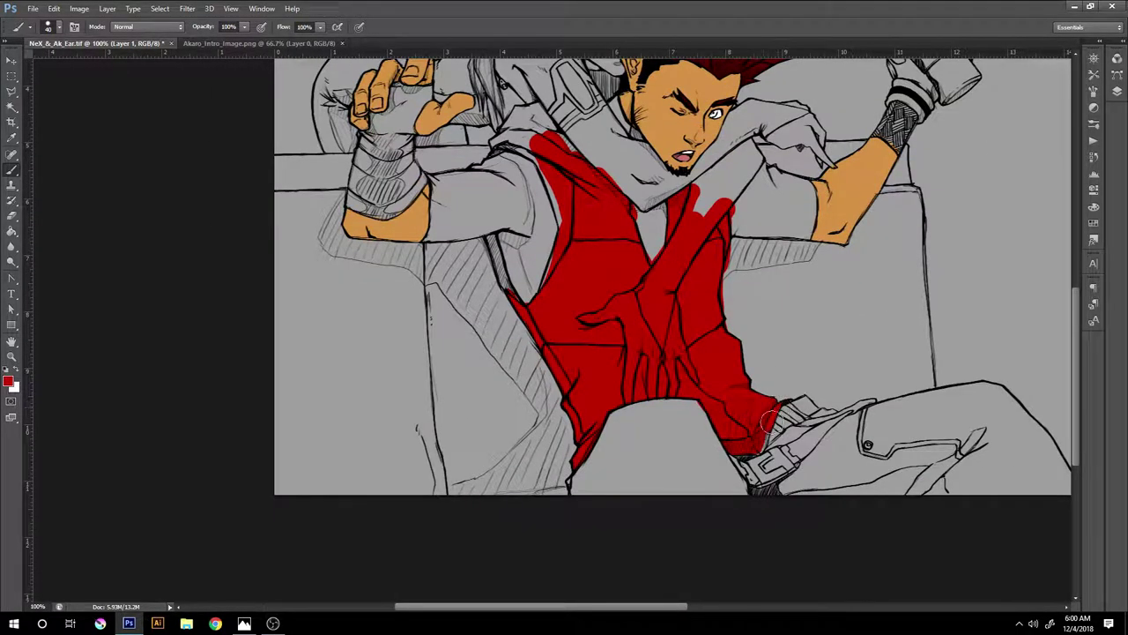
scroll(592, 319, up, 3)
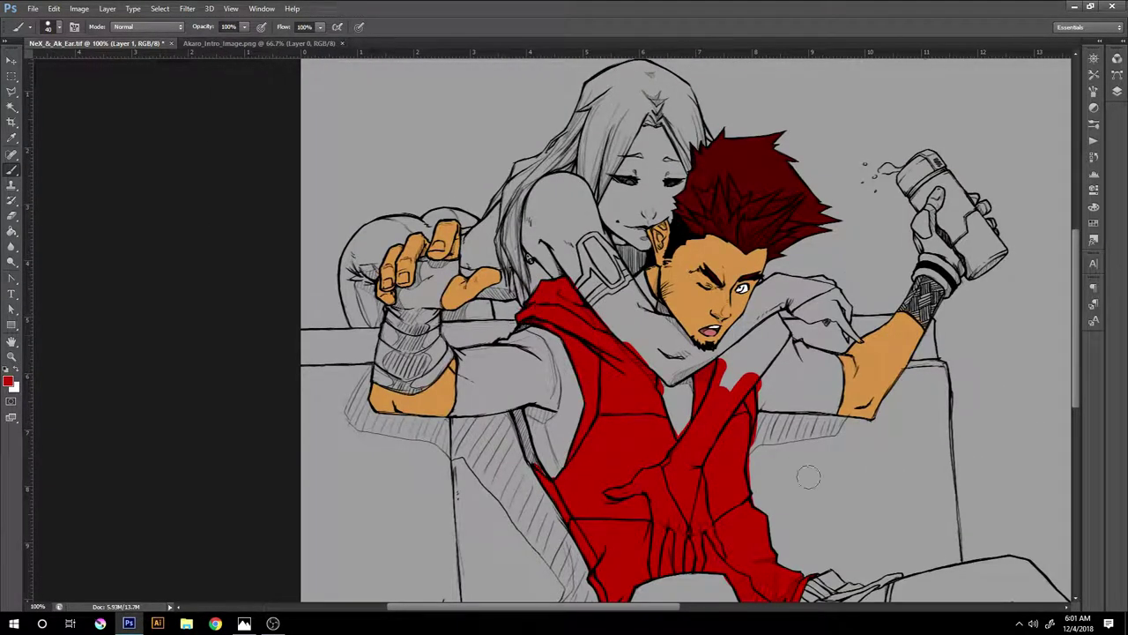
scroll(520, 421, down, 3)
Fill the lower jacket and hem red, and add red to the trouser leg.
drag(485, 424, 547, 493)
drag(547, 432, 652, 490)
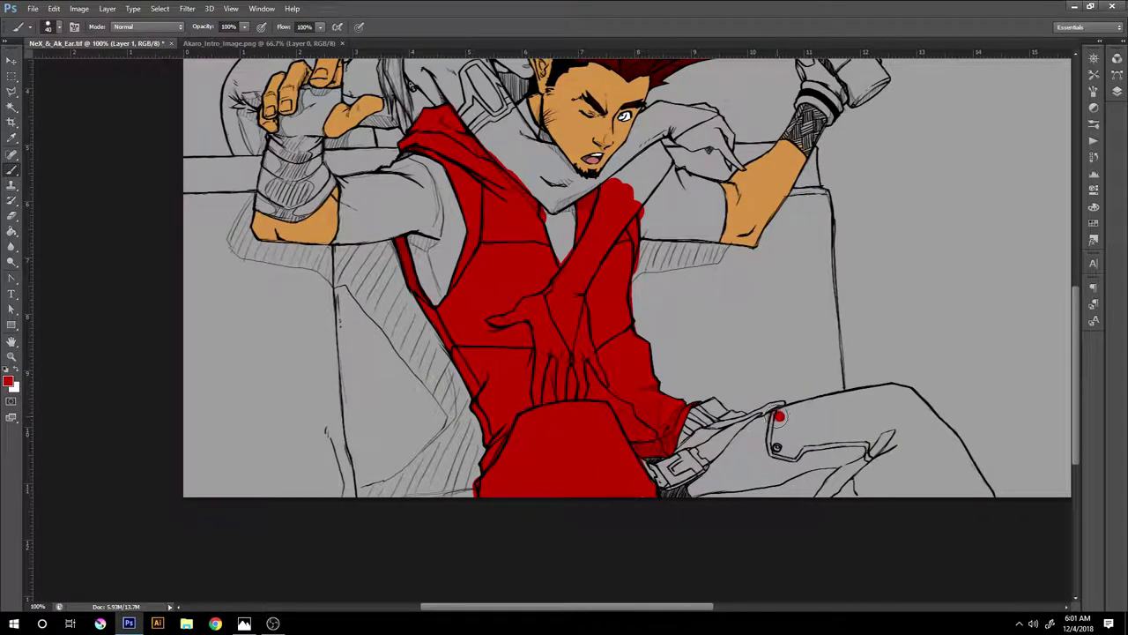
drag(776, 414, 908, 397)
mouse_move(895, 437)
mouse_down()
mouse_move(839, 502)
mouse_move(776, 441)
mouse_move(961, 414)
mouse_move(882, 468)
mouse_up()
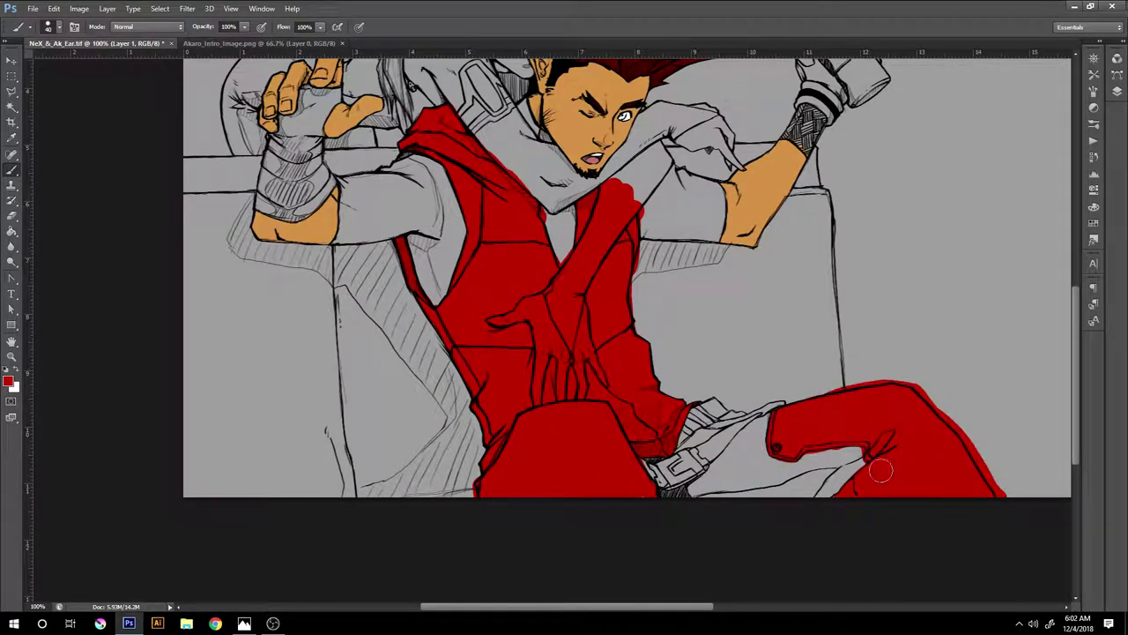
scroll(882, 468, up, 3)
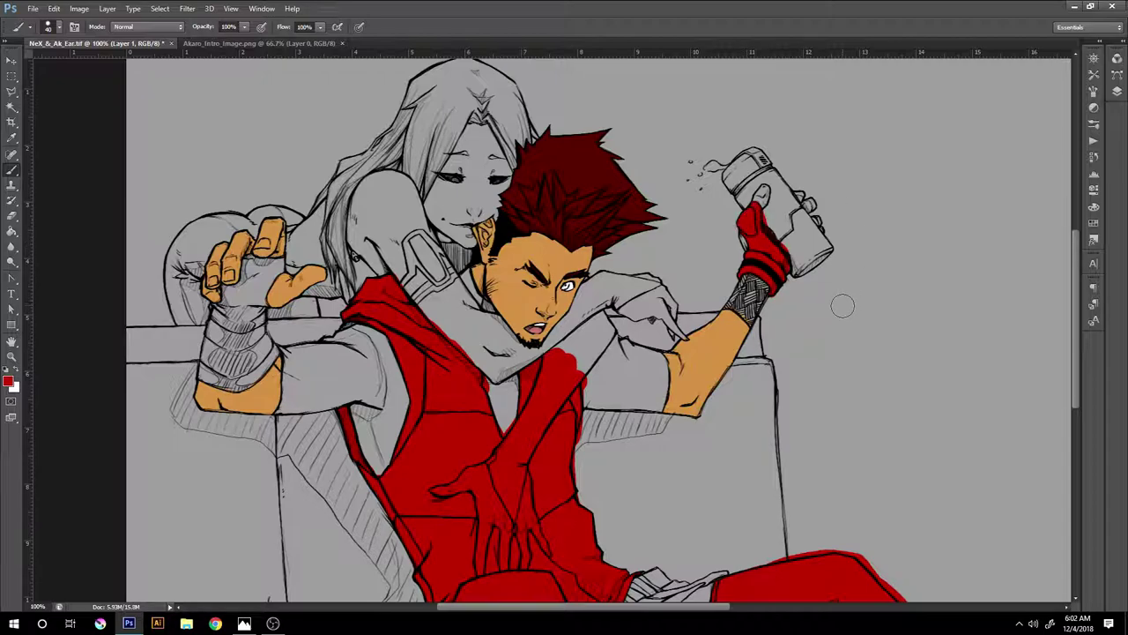
key(F7)
key(ctrl+0)
Darken the grey background with Levels on the BG layer, then return to the red layer.
click(1023, 175)
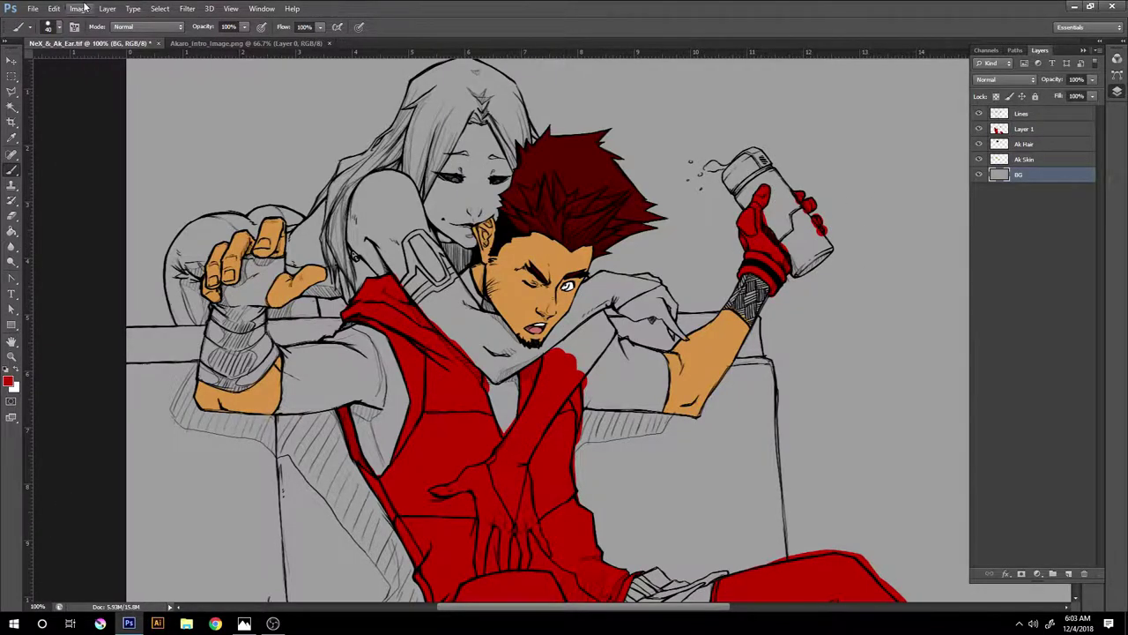
key(ctrl+l)
key(Return)
click(1046, 133)
key(F7)
key(ctrl+plus)
key(ctrl+plus)
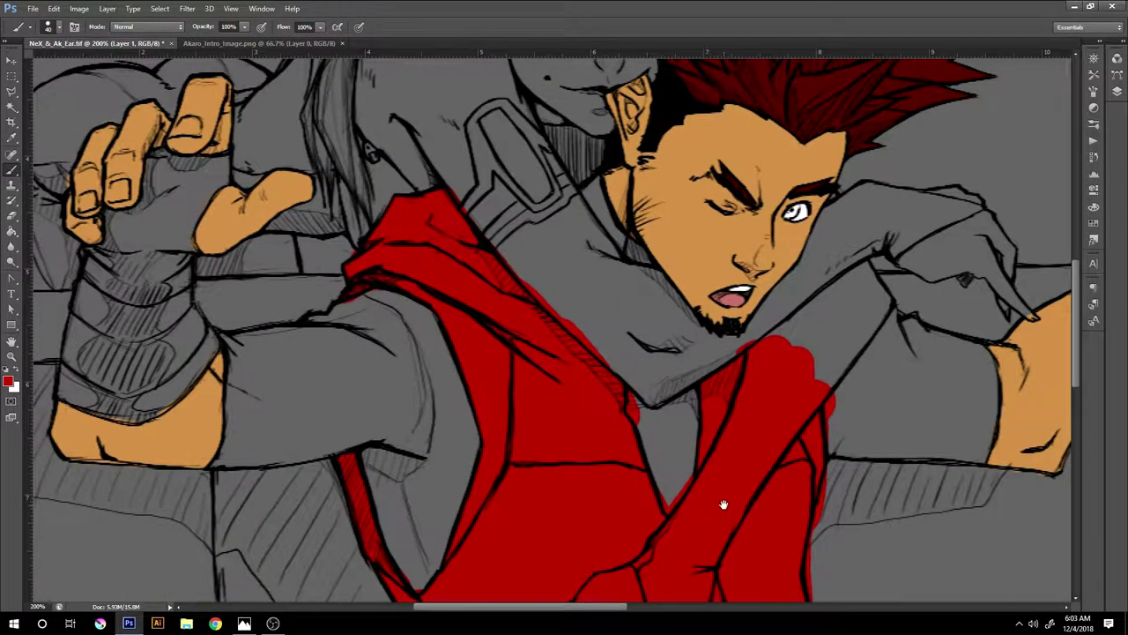
key(e)
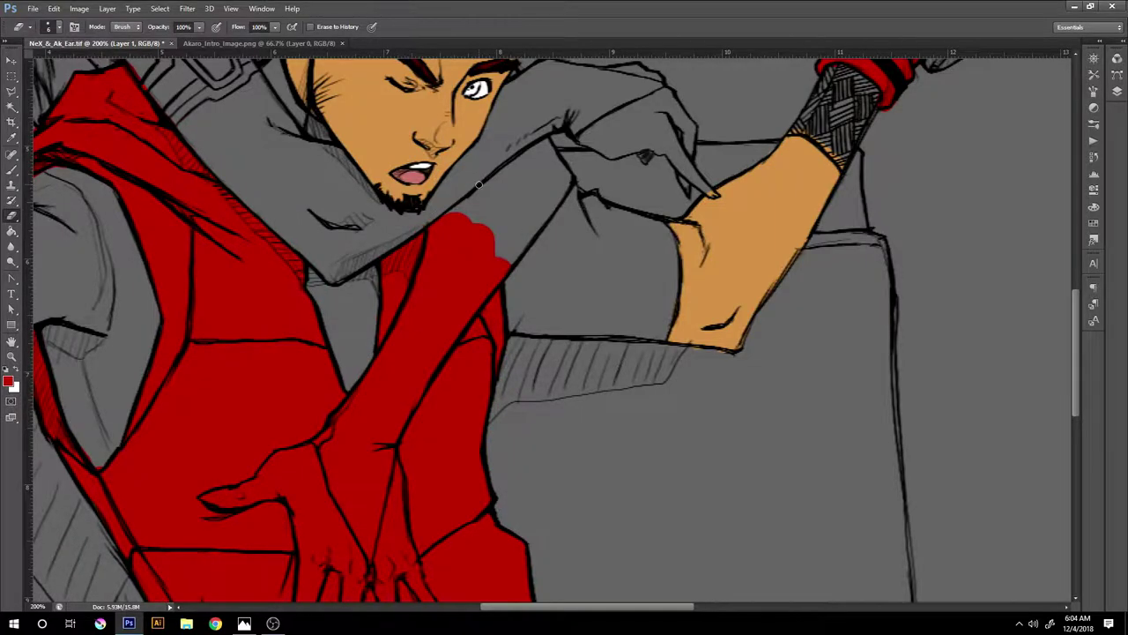
Pan across the red legs, lap and hips to inspect the painted clothing.
scroll(479, 184, down, 5)
scroll(728, 298, right, 2)
drag(1005, 368, 753, 300)
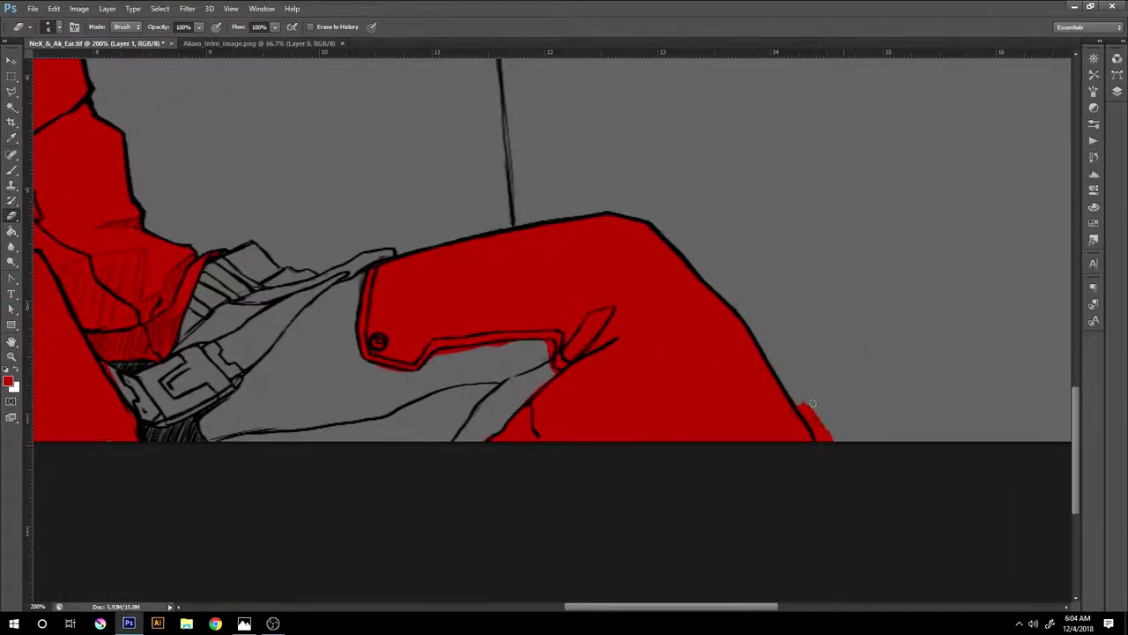
drag(459, 350, 688, 377)
scroll(681, 427, left, 4)
scroll(682, 426, up, 1)
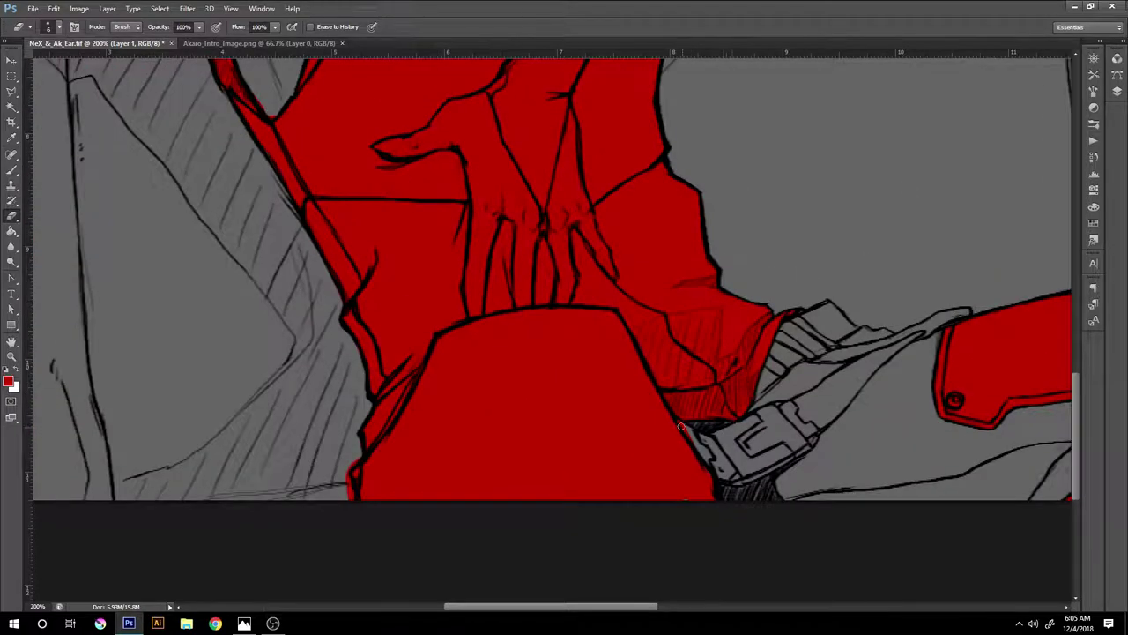
scroll(695, 485, left, 2)
scroll(696, 486, up, 5)
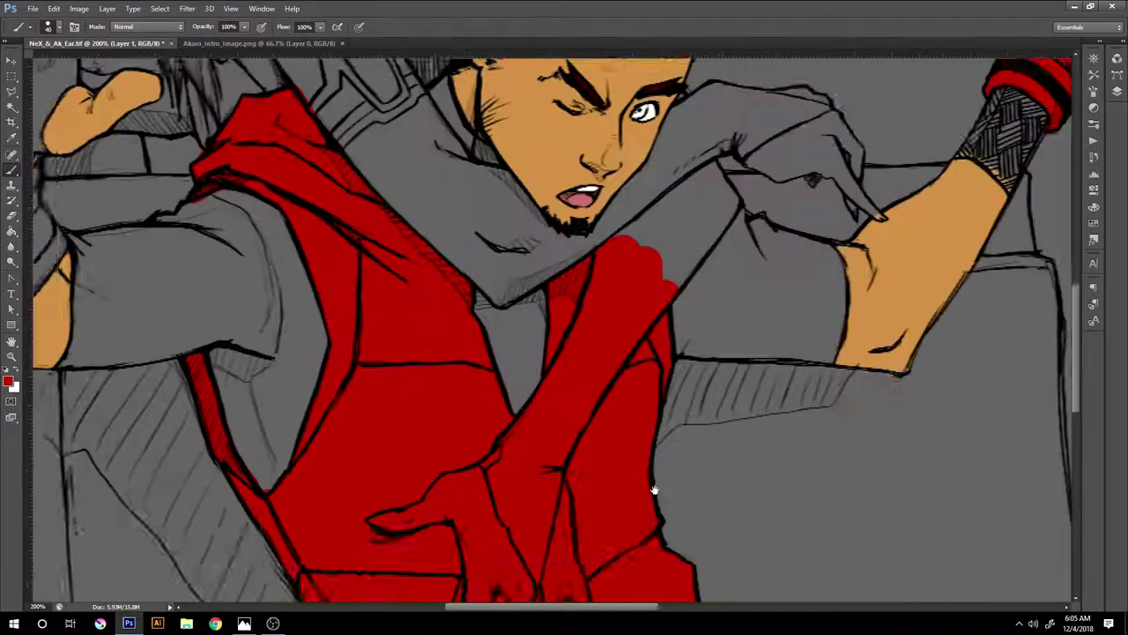
scroll(652, 484, up, 5)
scroll(738, 461, up, 2)
scroll(738, 461, right, 3)
scroll(738, 461, right, 5)
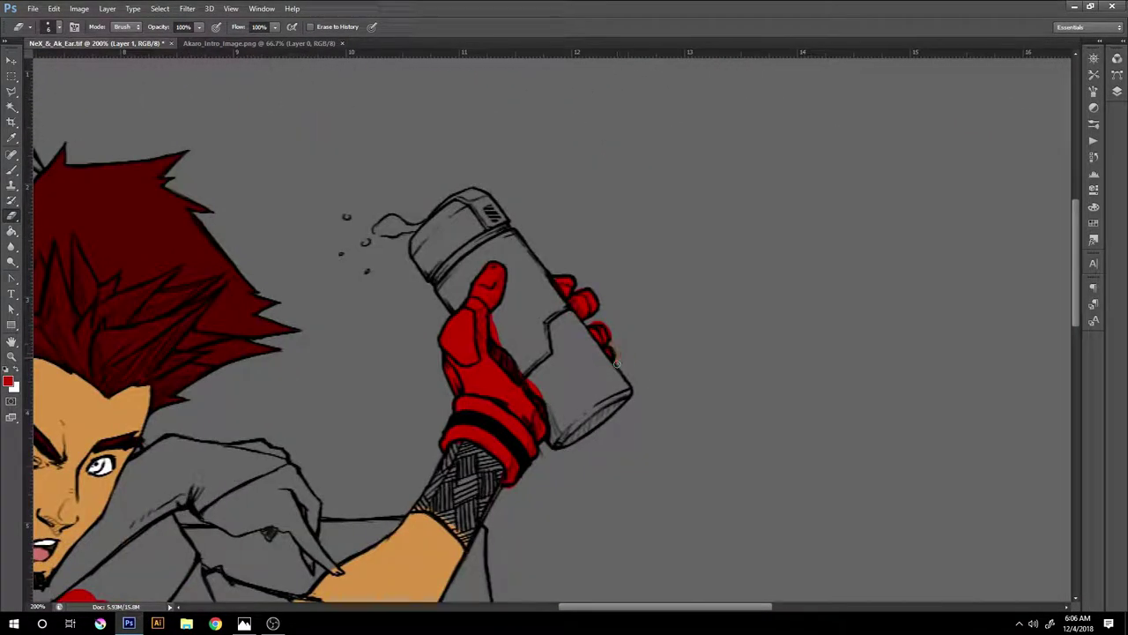
Switch to the Ak Skin layer and return to painting.
key(F7)
click(1023, 159)
key(F7)
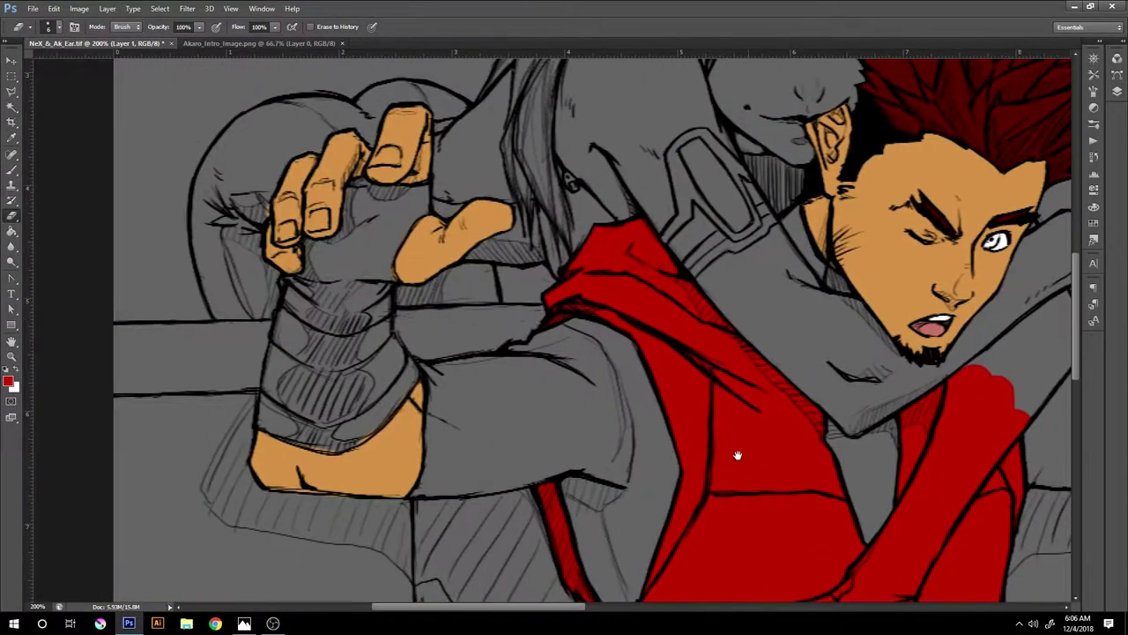
scroll(564, 353, left, 10)
scroll(564, 353, down, 3)
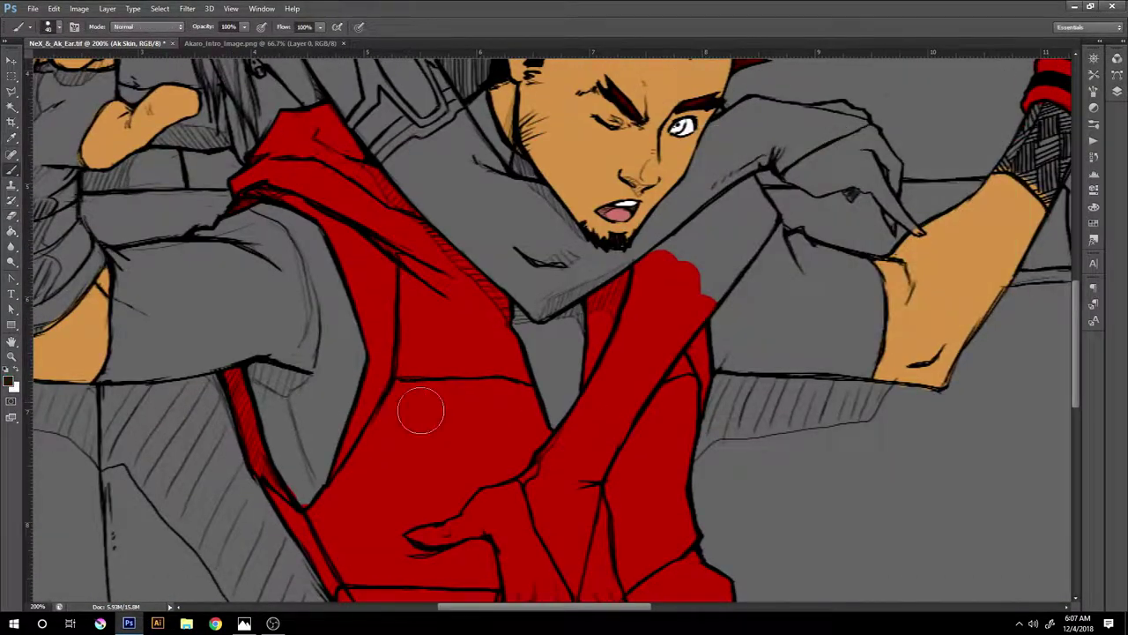
Paint a black band across the jacket's chest and erase stray paint at its edge.
mouse_move(421, 405)
mouse_down()
mouse_move(373, 424)
mouse_move(531, 396)
mouse_move(297, 523)
mouse_up()
scroll(423, 391, down, 3)
scroll(423, 391, left, 2)
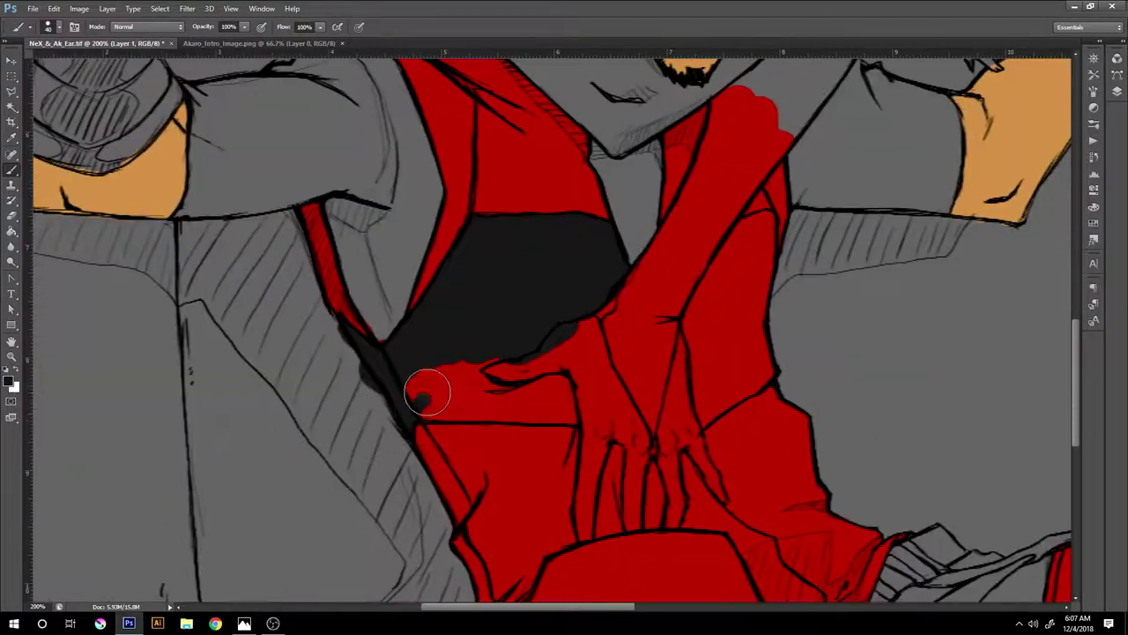
mouse_move(423, 390)
mouse_down()
mouse_move(635, 323)
mouse_move(741, 246)
mouse_move(765, 360)
mouse_move(741, 282)
mouse_up()
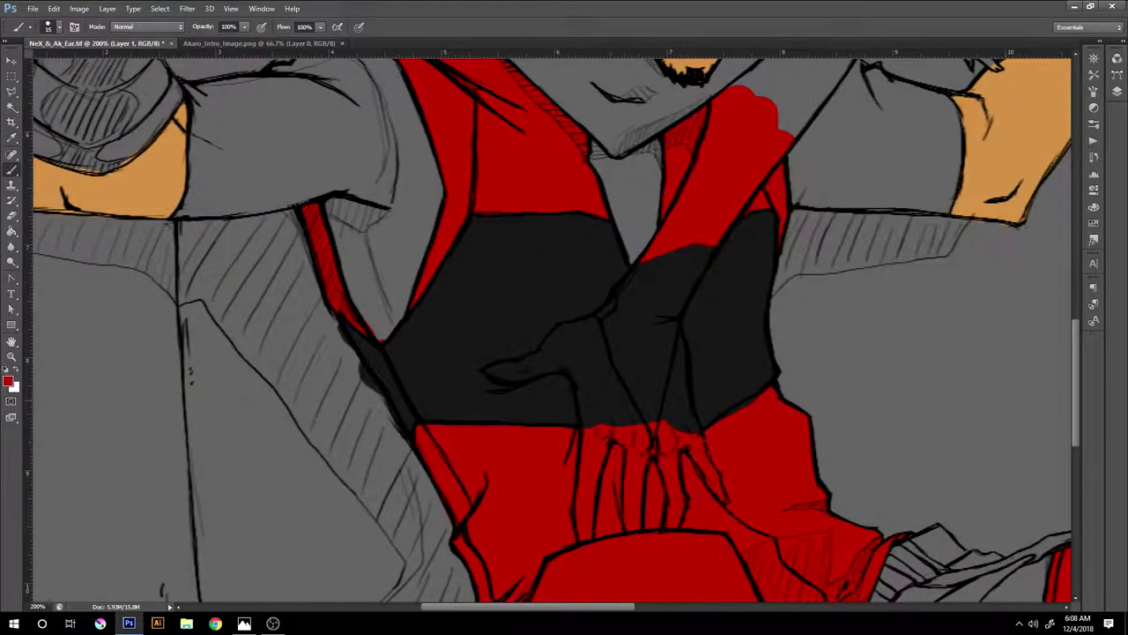
key(e)
drag(363, 364, 403, 433)
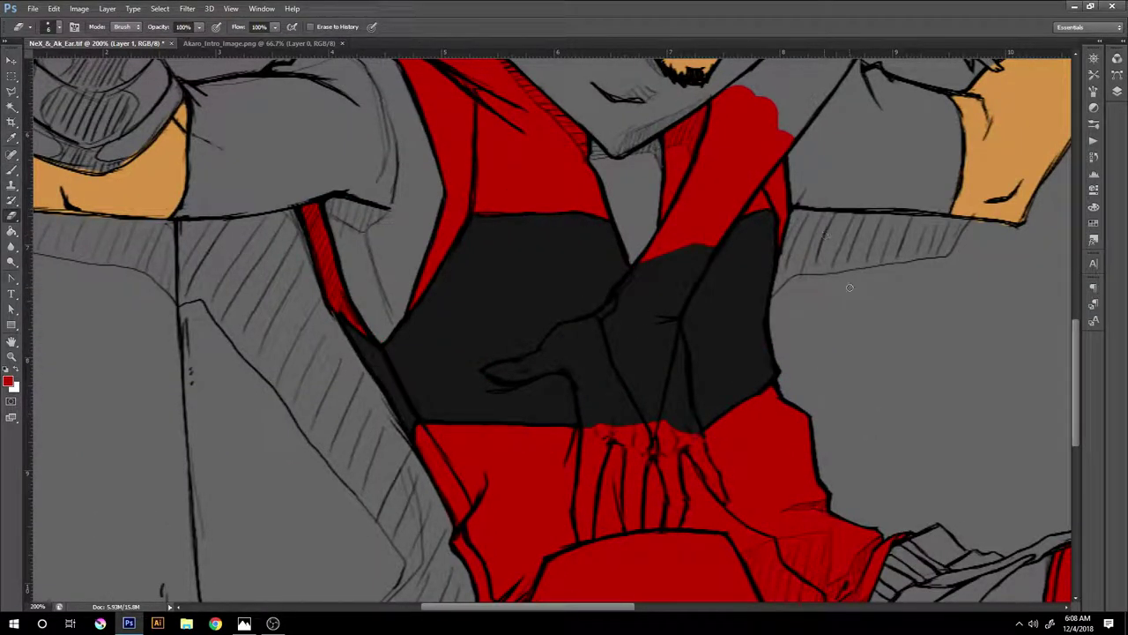
scroll(849, 286, up, 3)
Set the paint colour to dark red 7f0203.
key(b)
click(8, 381)
click(982, 151)
drag(345, 403, 374, 476)
Set the foreground colour to black in the Color Picker.
drag(391, 325, 11, 418)
click(8, 381)
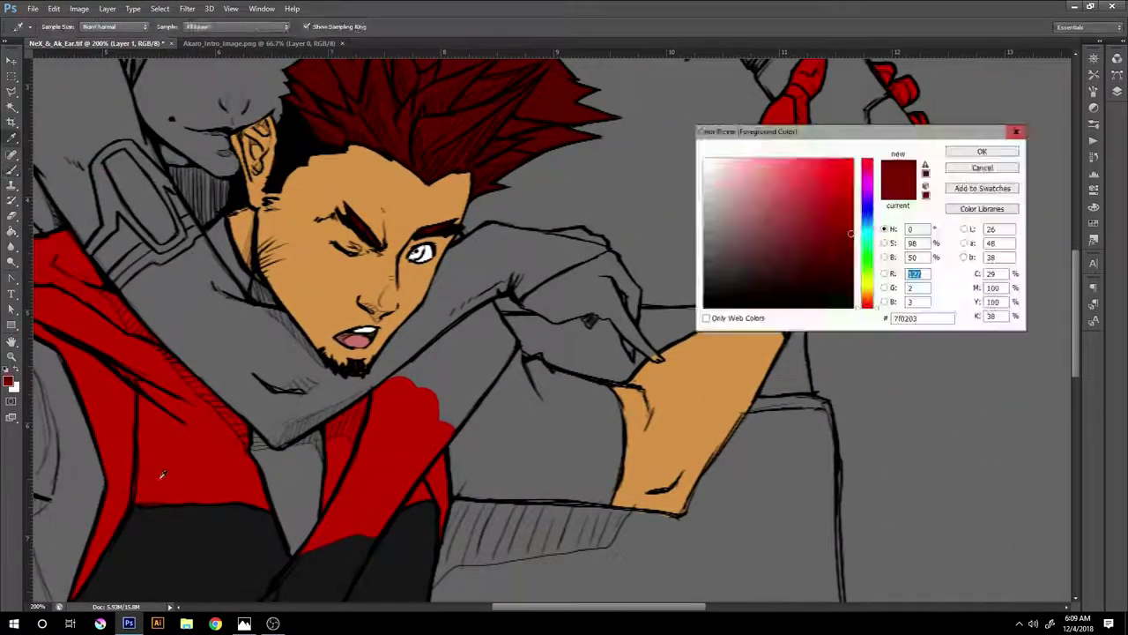
click(750, 321)
click(982, 149)
Fill the left glove, its fingers and the wrist guard black down to the cuff.
drag(811, 229, 776, 291)
drag(776, 246, 736, 296)
scroll(786, 330, left, 10)
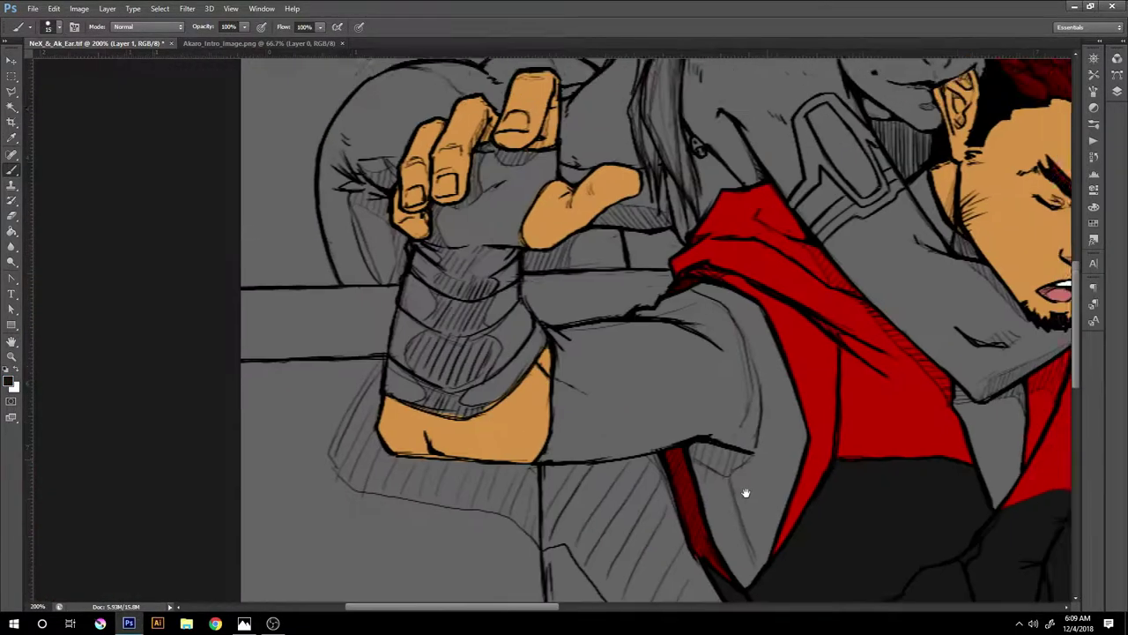
drag(547, 159, 468, 238)
drag(494, 194, 454, 309)
mouse_move(521, 238)
mouse_down()
mouse_move(548, 182)
mouse_move(494, 335)
mouse_up()
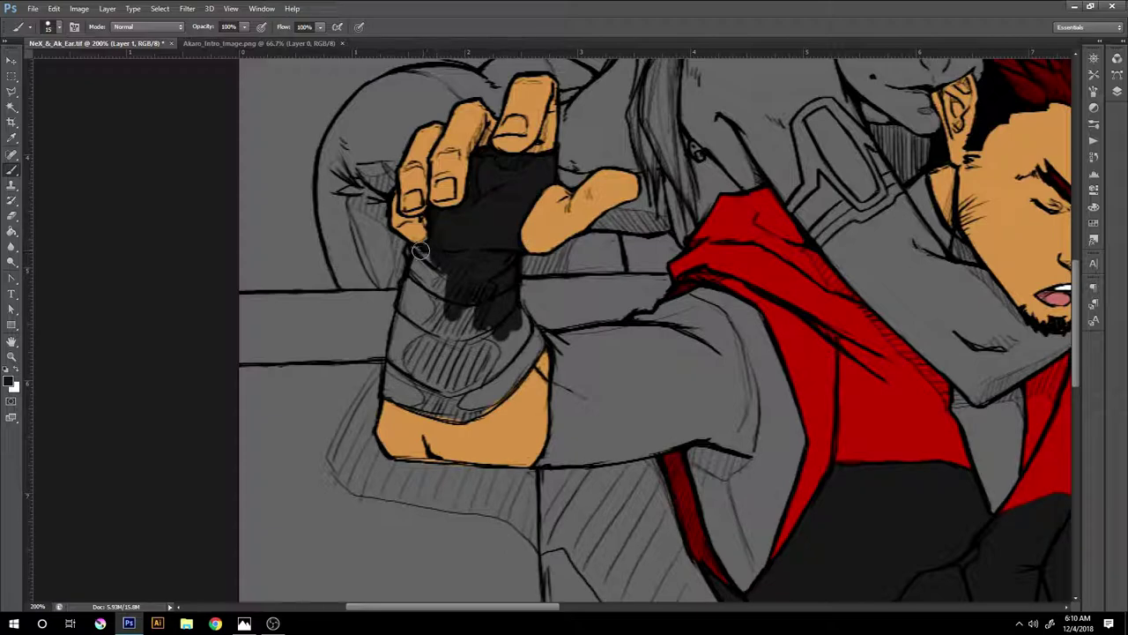
mouse_move(415, 247)
mouse_down()
mouse_move(396, 388)
mouse_move(499, 390)
mouse_move(399, 382)
mouse_up()
Paint the belt and hip area black, including the grey patch under the leg.
key(ctrl+minus)
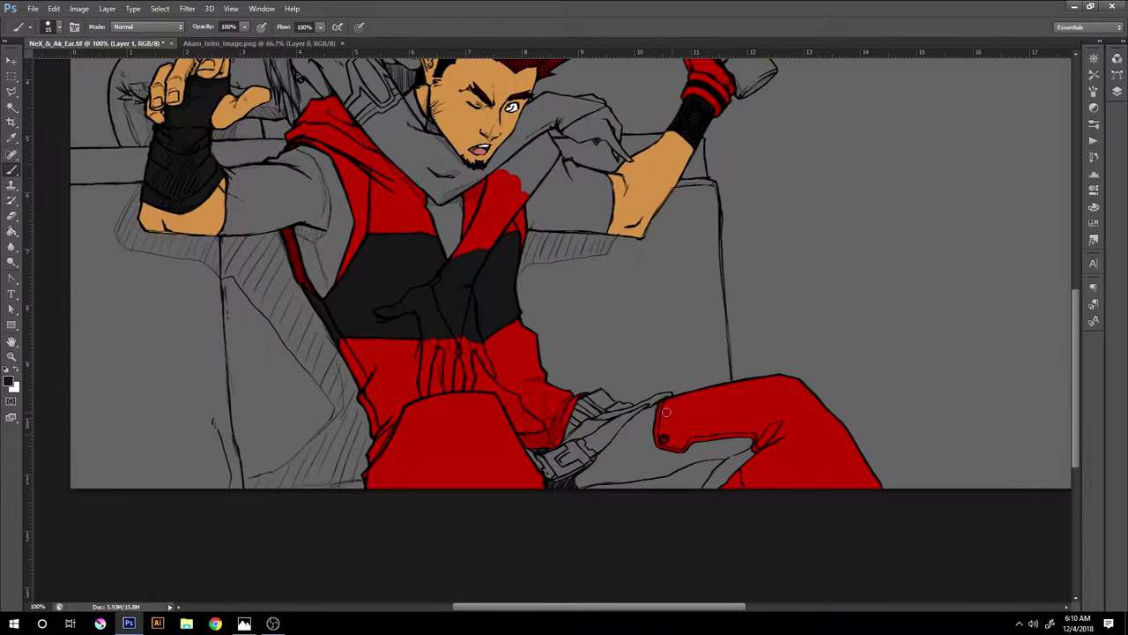
mouse_move(547, 460)
mouse_down()
mouse_move(607, 414)
mouse_move(608, 481)
mouse_up()
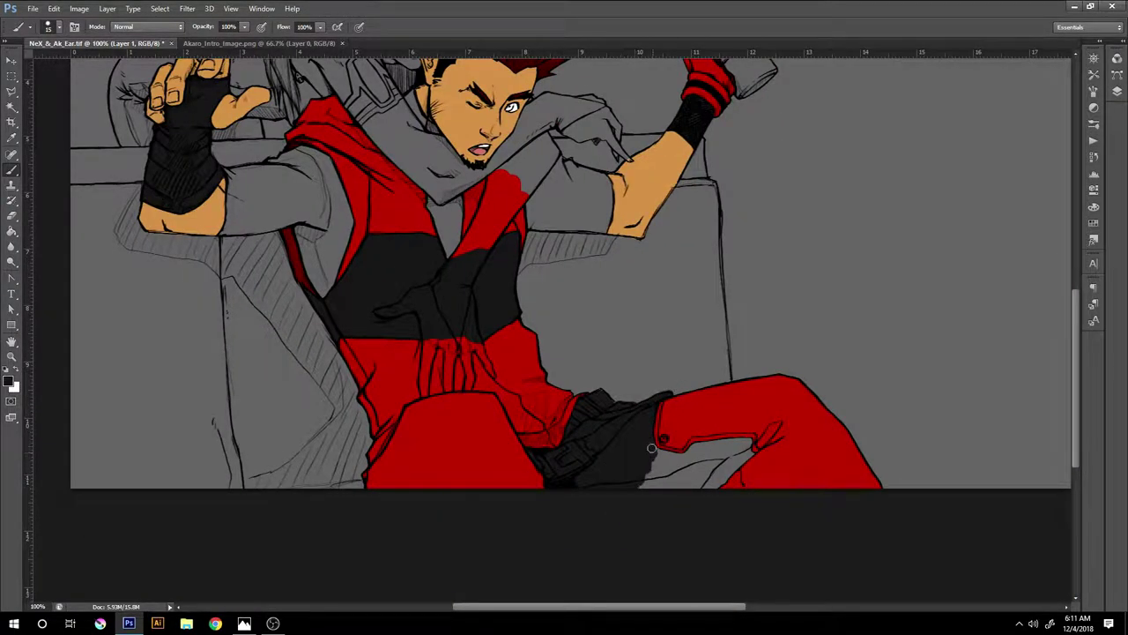
key(ctrl+plus)
drag(432, 503, 633, 429)
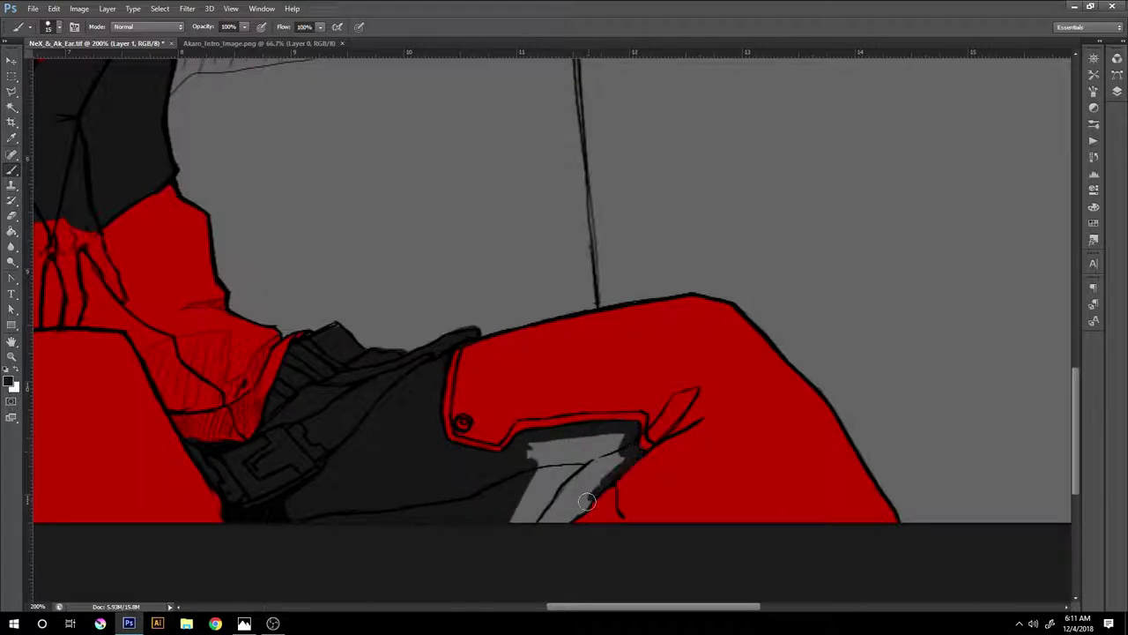
drag(587, 500, 556, 512)
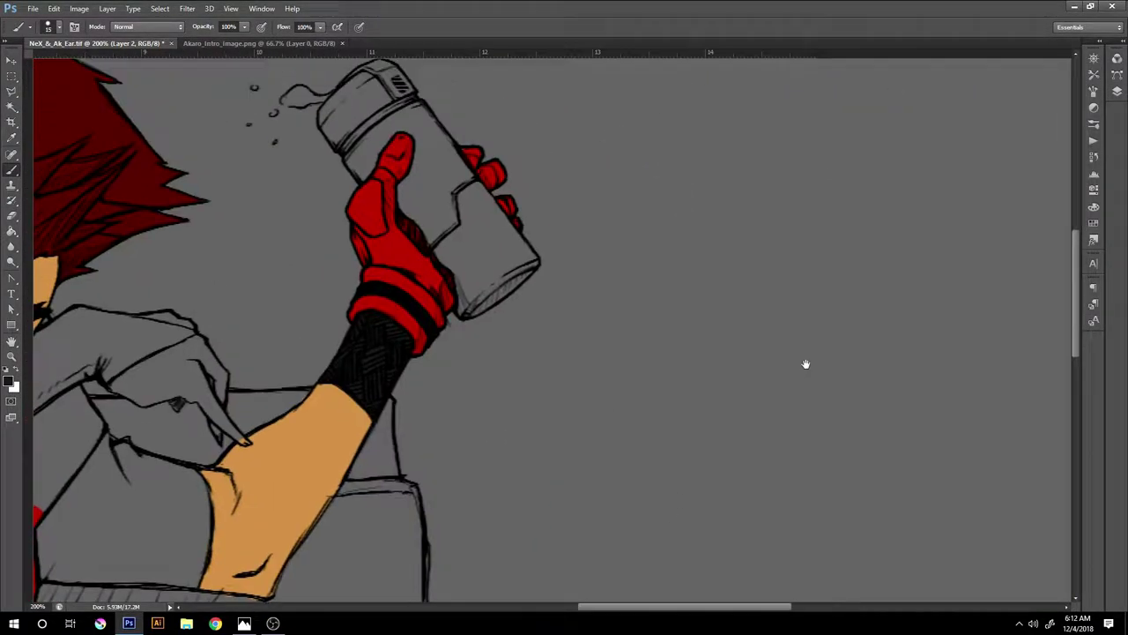
Fill the right sleeve cuff, collar opening and left sleeve with flat white.
mouse_move(806, 365)
mouse_down()
mouse_move(736, 261)
mouse_move(705, 559)
mouse_move(579, 383)
mouse_up()
drag(768, 309, 882, 370)
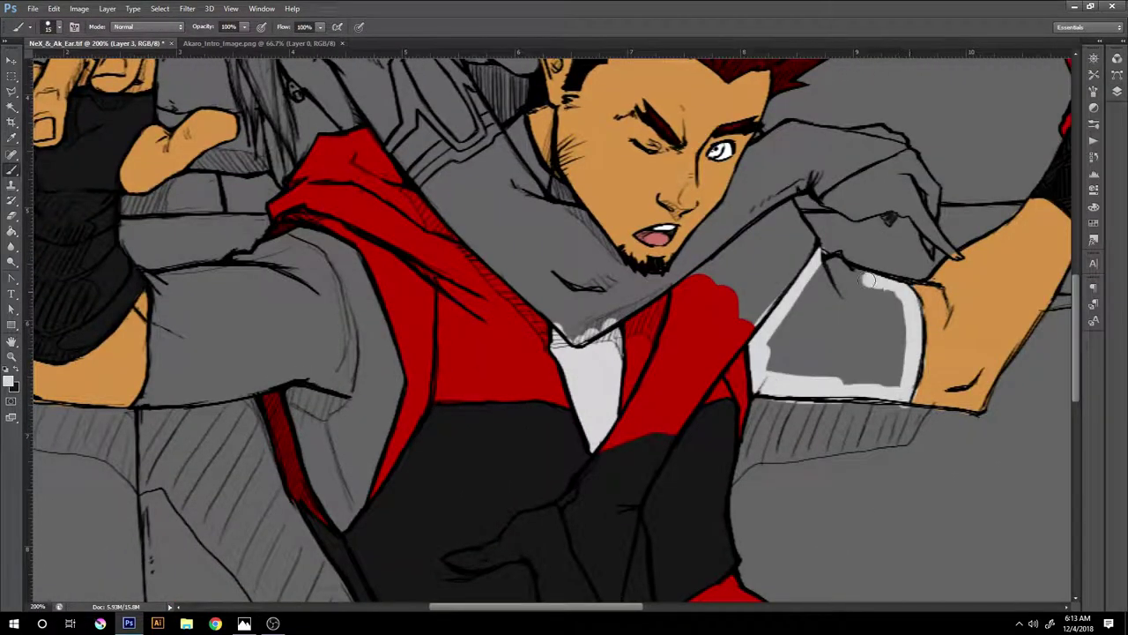
drag(776, 264, 899, 379)
drag(159, 273, 327, 388)
mouse_move(371, 265)
mouse_down()
mouse_move(335, 512)
mouse_move(176, 353)
mouse_up()
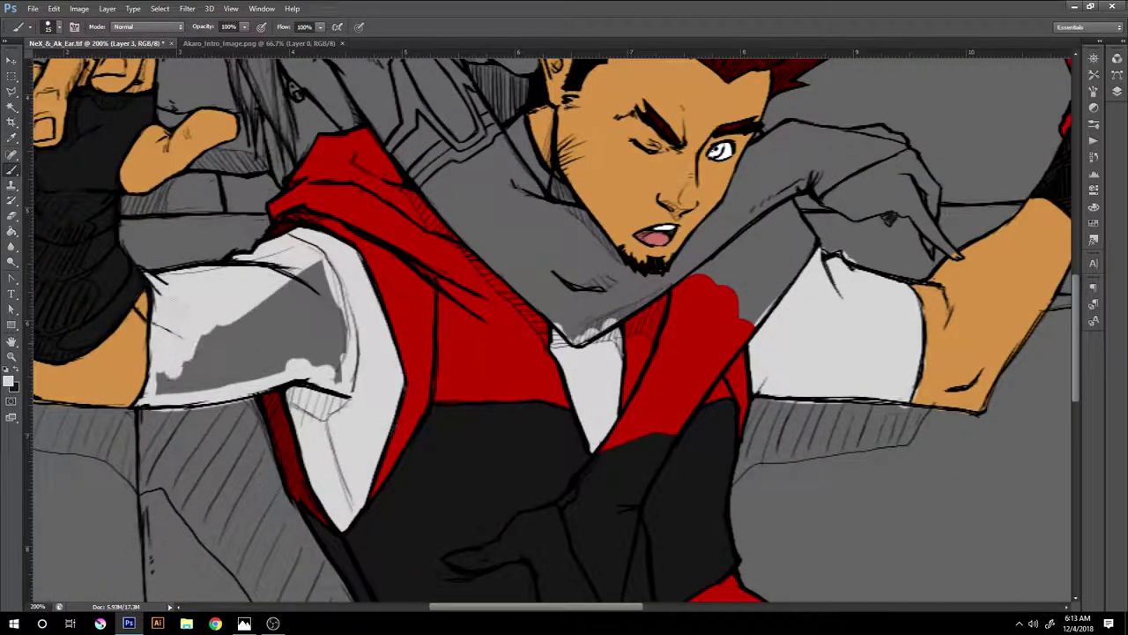
drag(168, 264, 335, 379)
drag(265, 353, 382, 388)
Review the whole image and select the Ak Hair layer in the Layers panel.
key(ctrl+0)
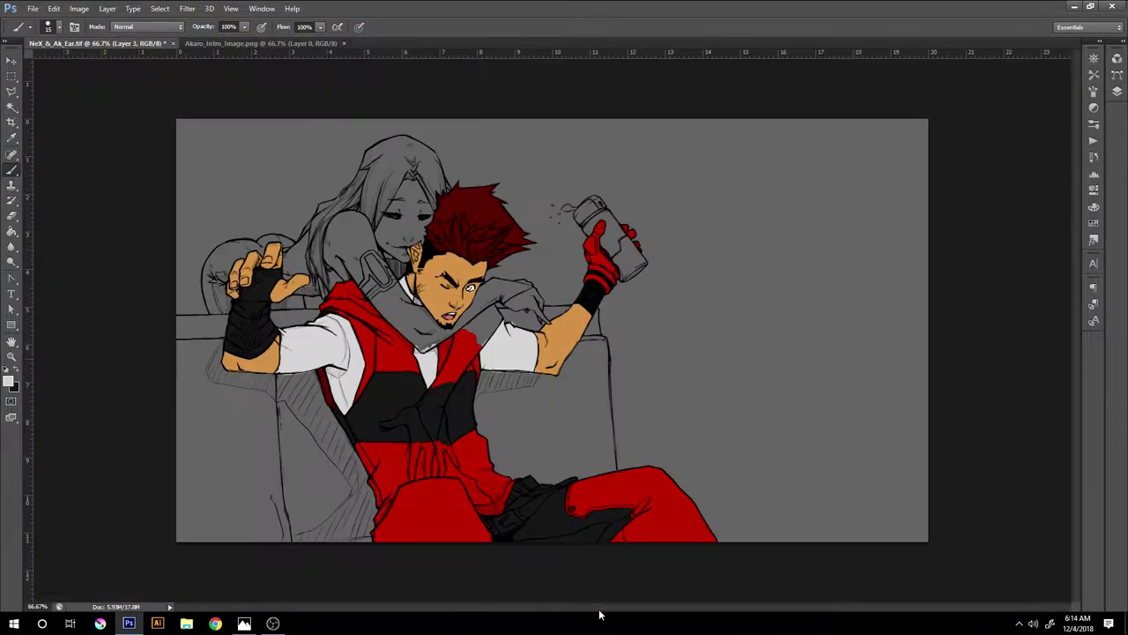
key(F7)
key(F7)
scroll(423, 227, up, 3)
key(e)
scroll(423, 227, right, 5)
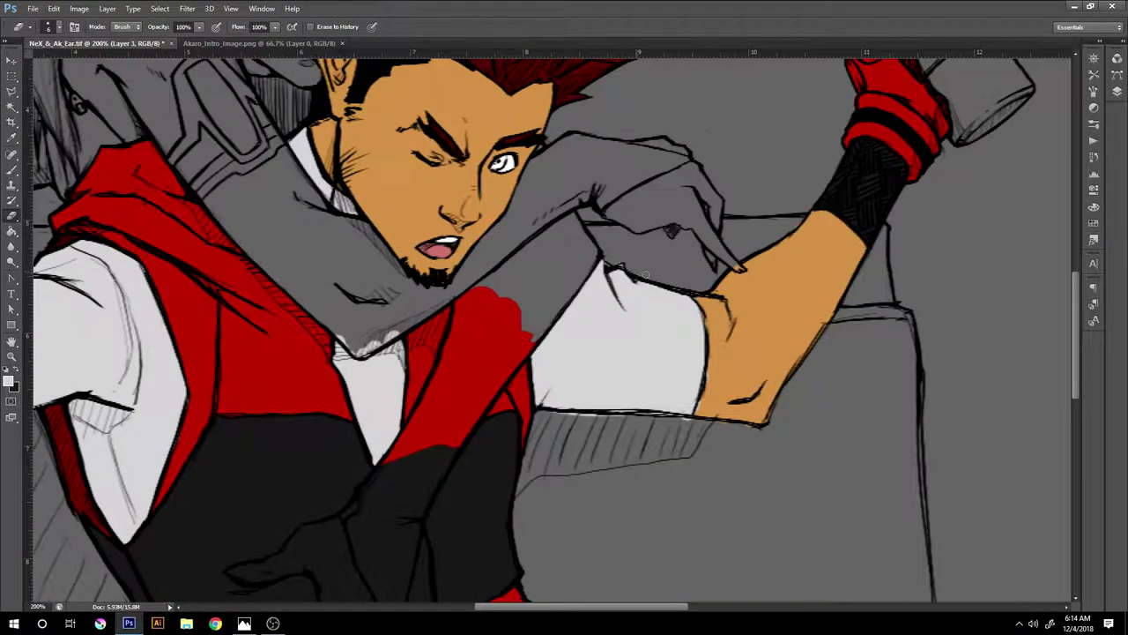
key(ctrl+0)
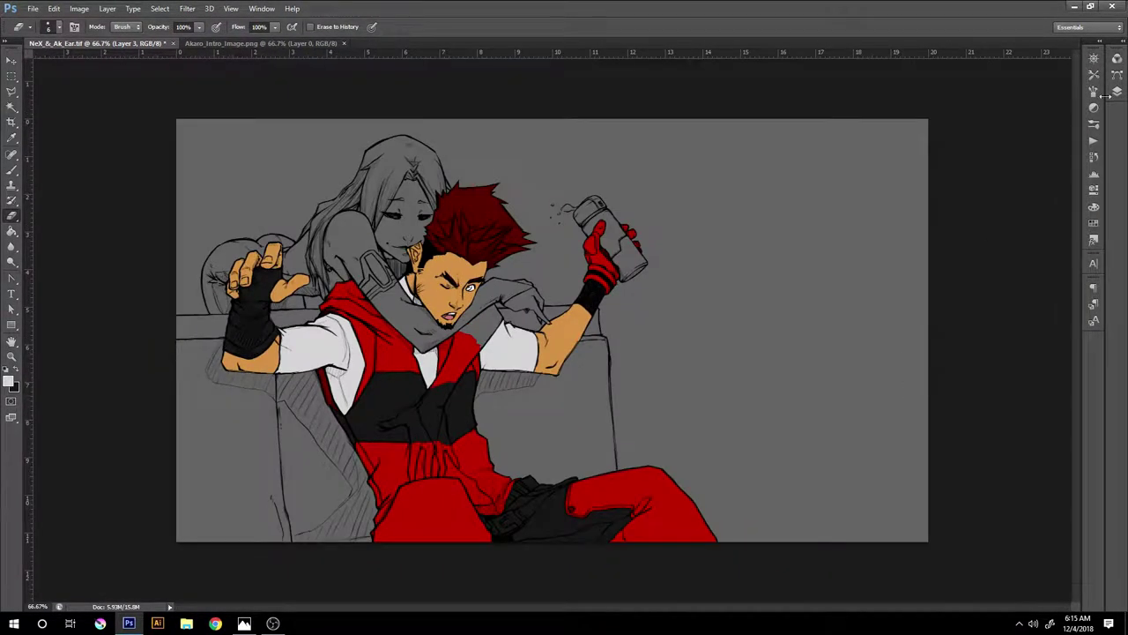
key(F7)
key(F7)
click(356, 44)
key(F7)
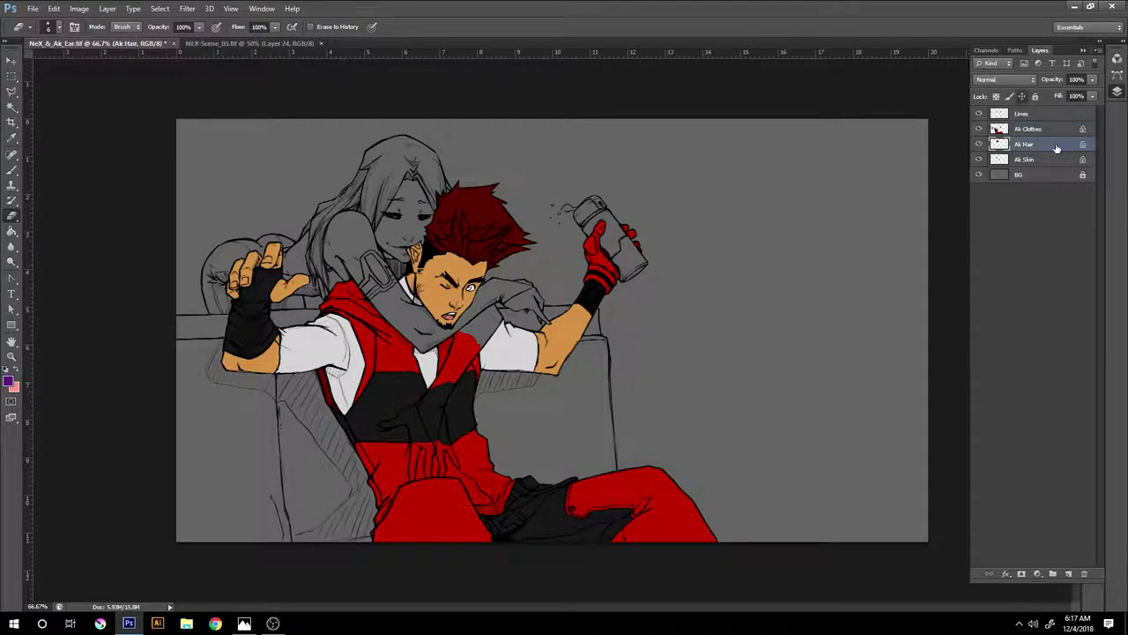
scroll(441, 300, up, 3)
Paint a purple strap diagonally across the man's chest up toward his chin.
key(b)
mouse_move(573, 264)
mouse_down()
mouse_move(609, 159)
mouse_move(738, 187)
mouse_move(542, 428)
mouse_up()
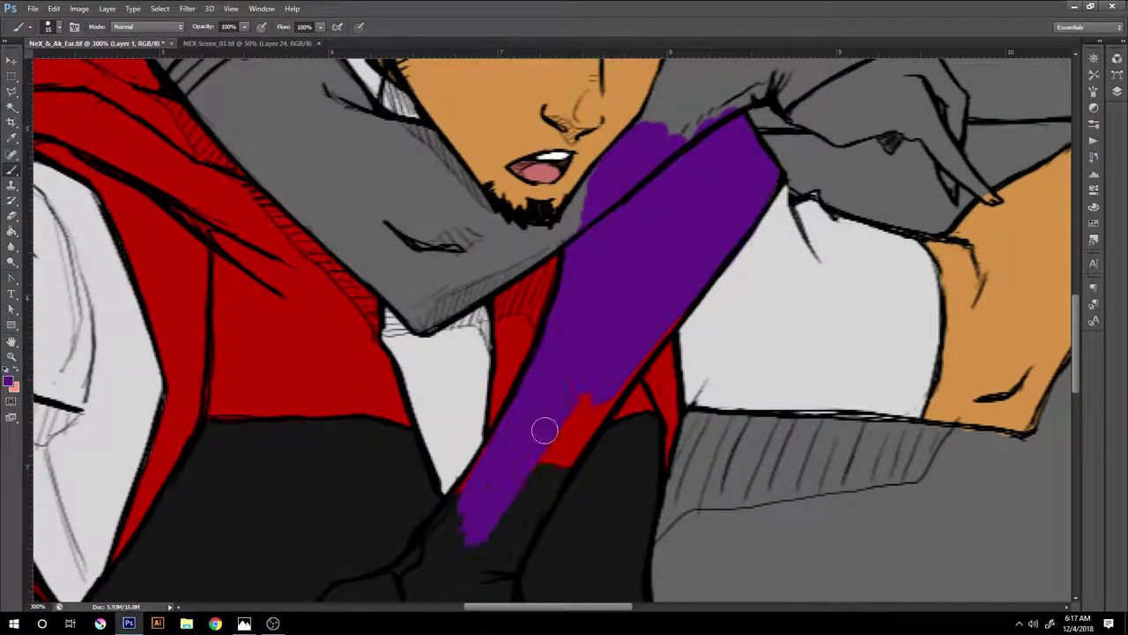
scroll(574, 307, down, 5)
drag(574, 308, 618, 514)
scroll(614, 510, up, 3)
scroll(613, 511, up, 3)
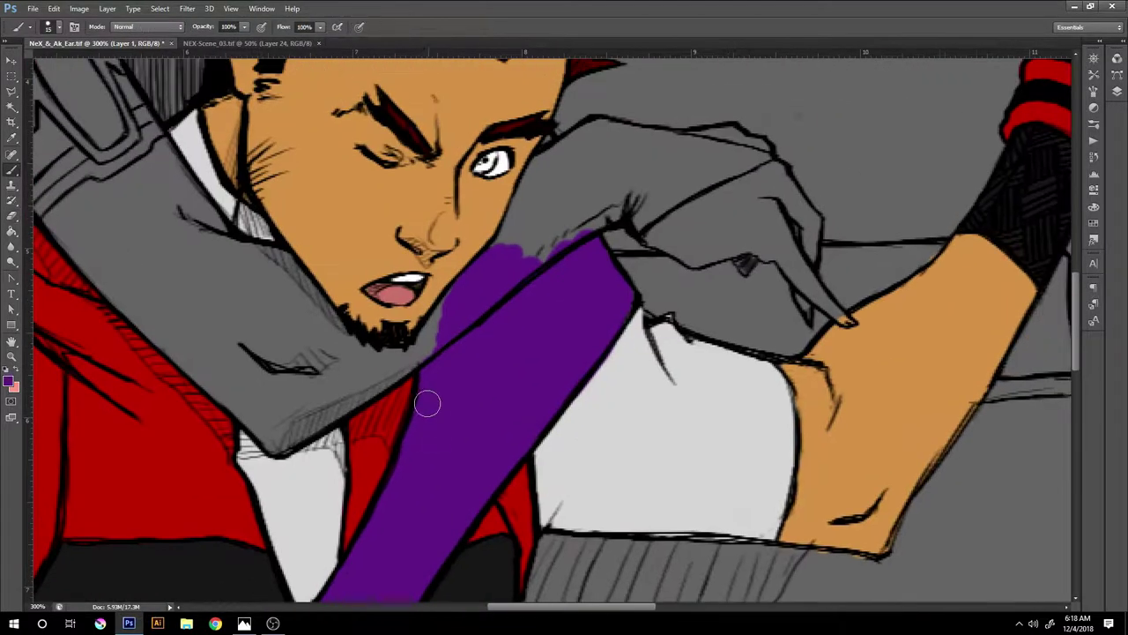
mouse_move(428, 397)
mouse_down()
mouse_move(379, 352)
mouse_move(529, 176)
mouse_move(754, 148)
mouse_move(687, 172)
mouse_up()
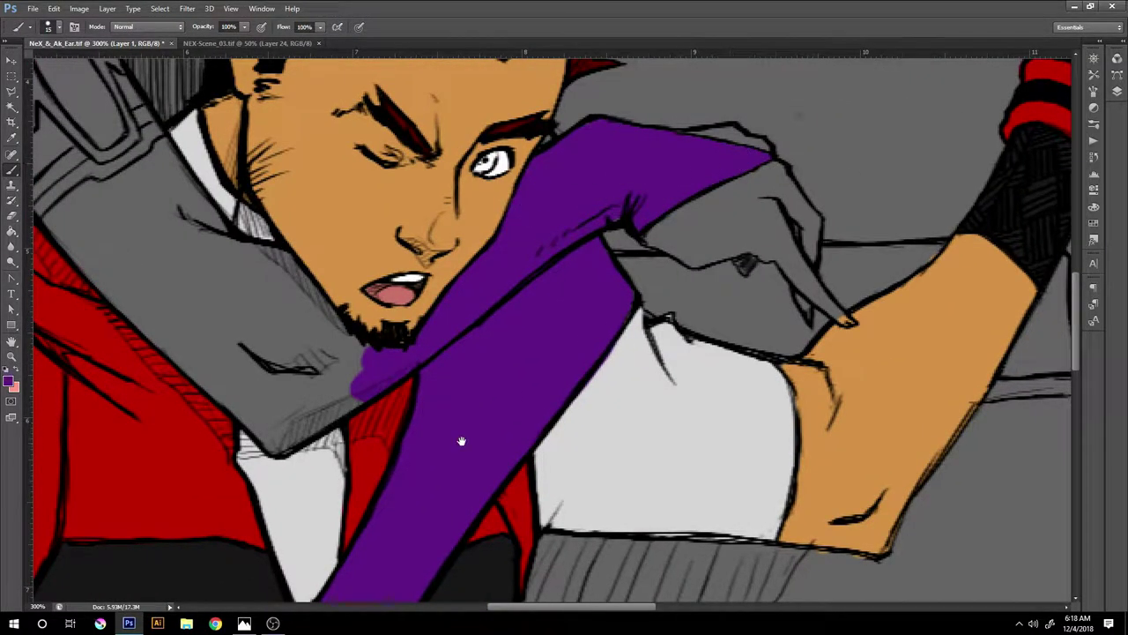
Fill the woman's sleeve by the collar and along her arm with purple.
drag(461, 441, 748, 467)
mouse_move(612, 438)
mouse_down()
mouse_move(467, 273)
mouse_move(448, 206)
mouse_move(458, 273)
mouse_move(414, 317)
mouse_up()
scroll(458, 273, down, 3)
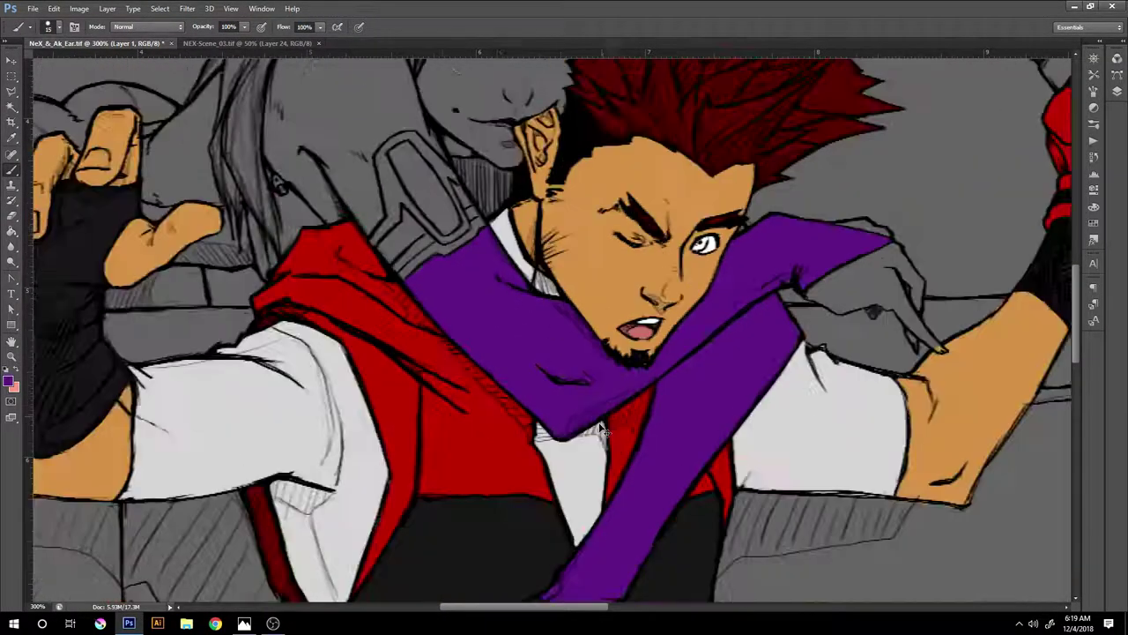
scroll(705, 302, up, 3)
mouse_move(617, 304)
mouse_down()
mouse_move(521, 408)
mouse_move(440, 414)
mouse_move(494, 338)
mouse_move(564, 317)
mouse_up()
drag(370, 327, 397, 348)
mouse_move(353, 168)
mouse_down()
mouse_move(373, 195)
mouse_move(264, 220)
mouse_move(785, 317)
mouse_up()
Paint the cloth behind the fist purple and touch up the sleeve by the collar.
drag(705, 291, 574, 396)
mouse_move(621, 570)
mouse_down()
mouse_move(553, 465)
mouse_move(479, 458)
mouse_up()
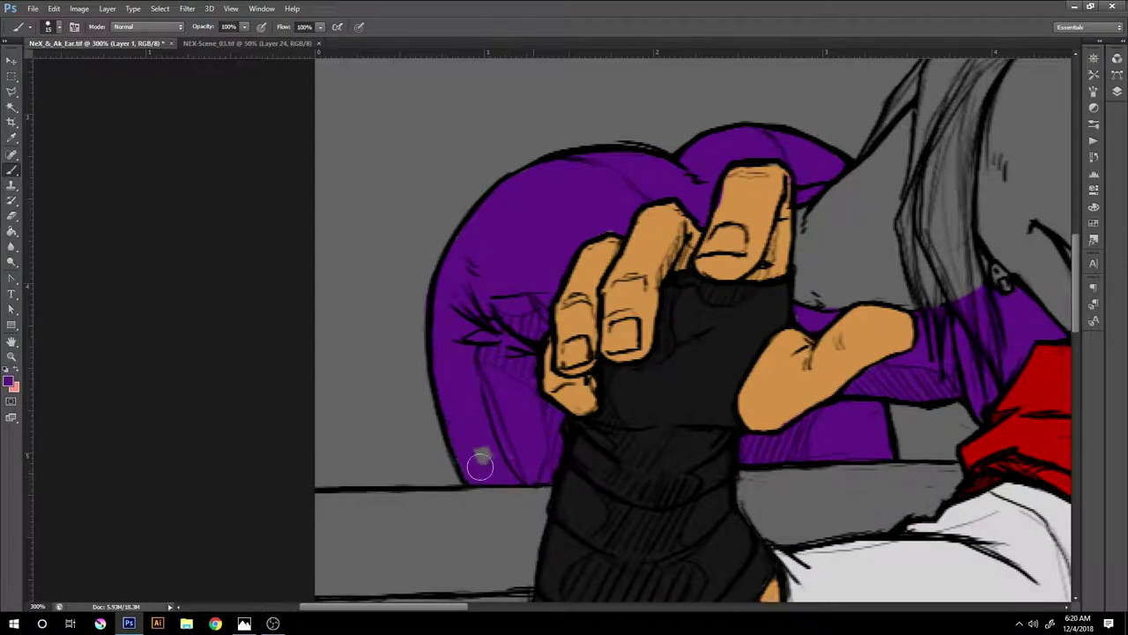
key(ctrl+0)
scroll(529, 251, up, 3)
mouse_move(388, 366)
mouse_down()
mouse_move(354, 400)
mouse_move(414, 362)
mouse_move(339, 386)
mouse_up()
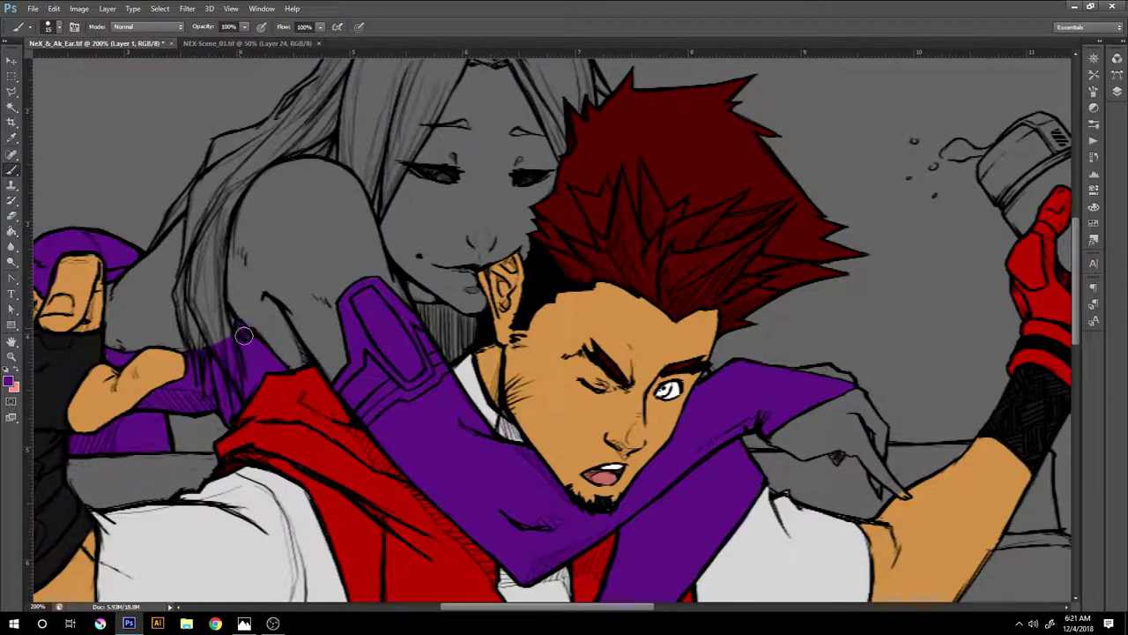
Paint both of the woman's hands flat pink, including the one on his shoulder.
key(ctrl+0)
scroll(546, 335, up, 2)
scroll(547, 335, up, 2)
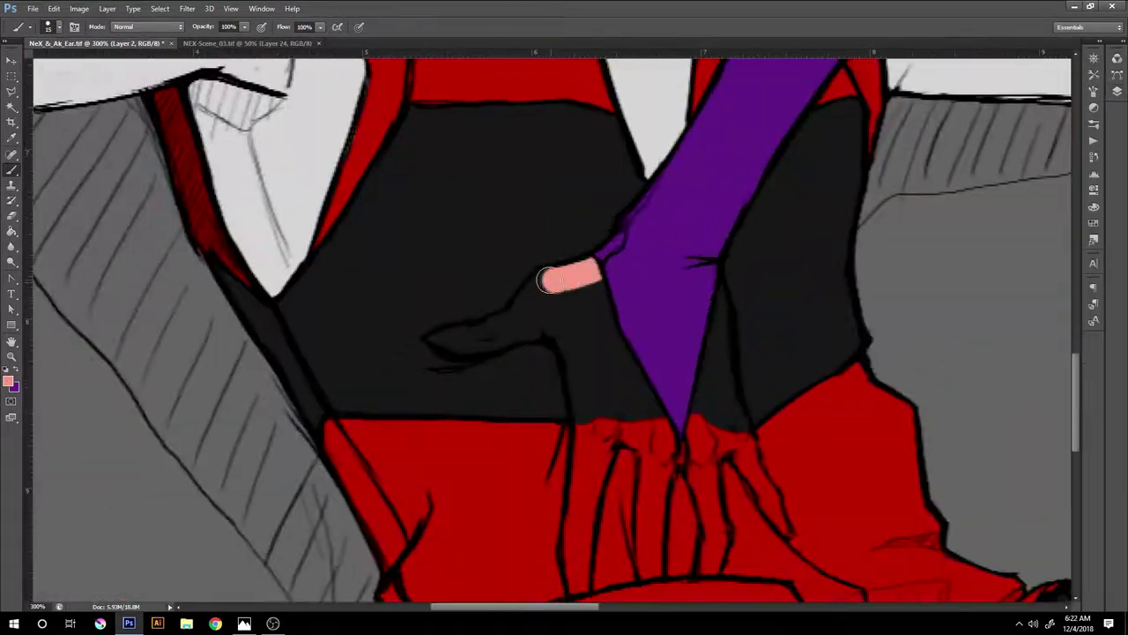
drag(573, 282, 608, 529)
drag(573, 432, 591, 586)
drag(653, 440, 697, 520)
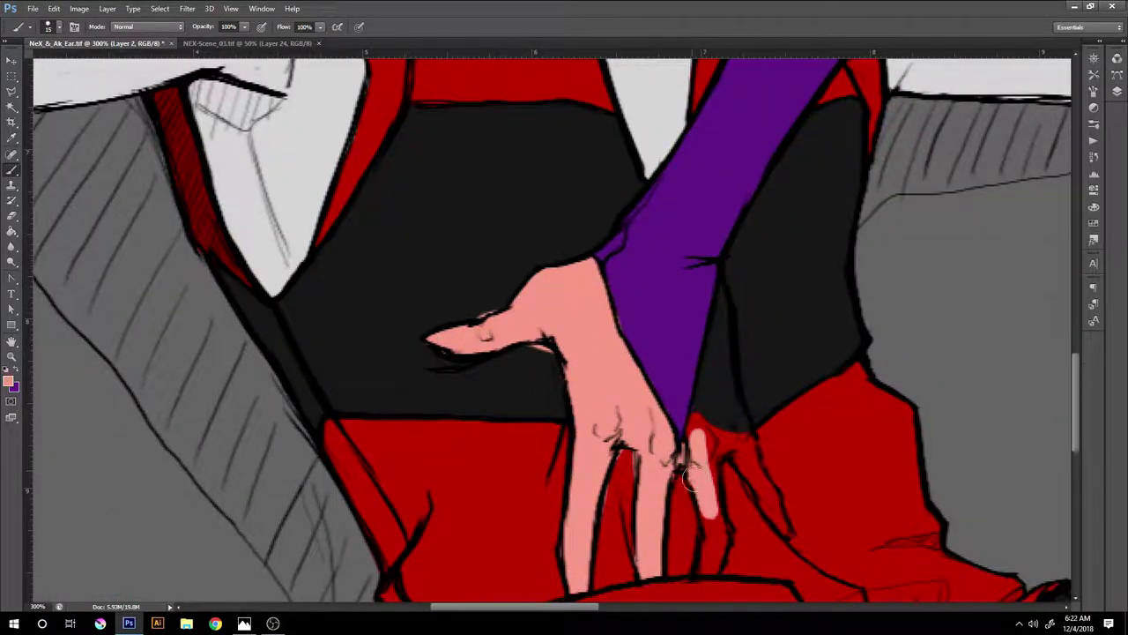
drag(723, 291, 767, 498)
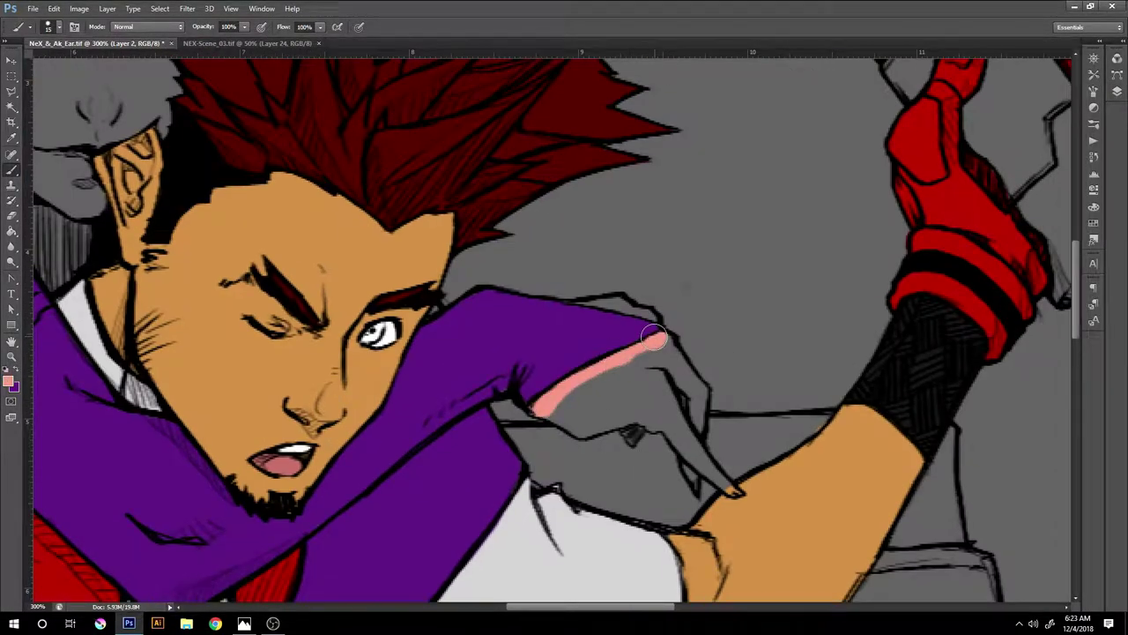
drag(652, 313, 564, 414)
drag(582, 370, 688, 424)
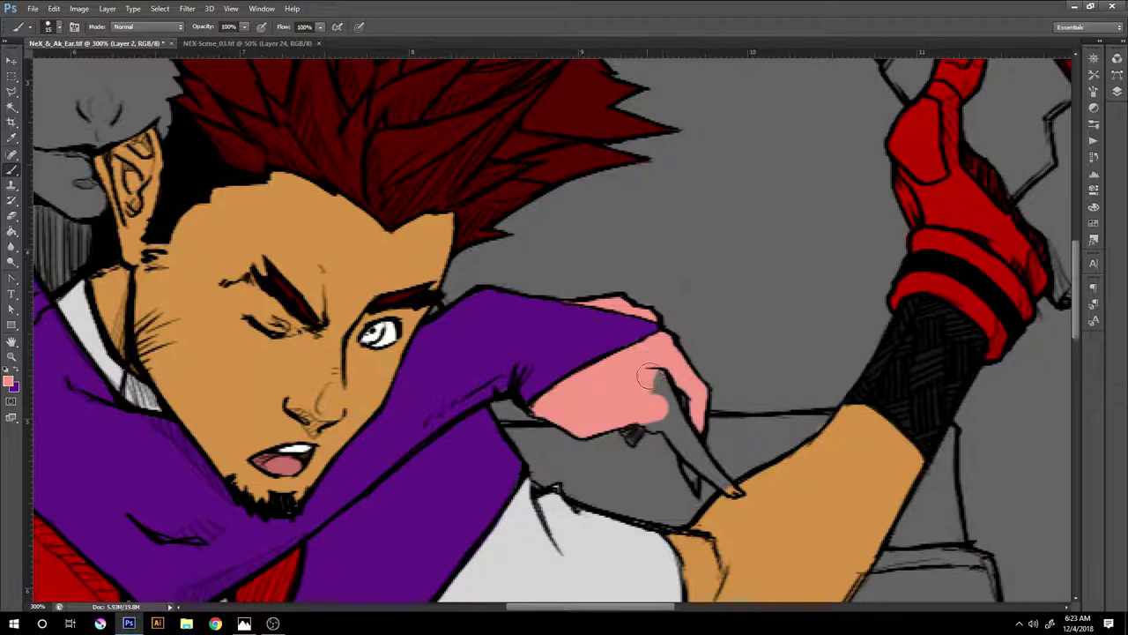
drag(644, 371, 709, 462)
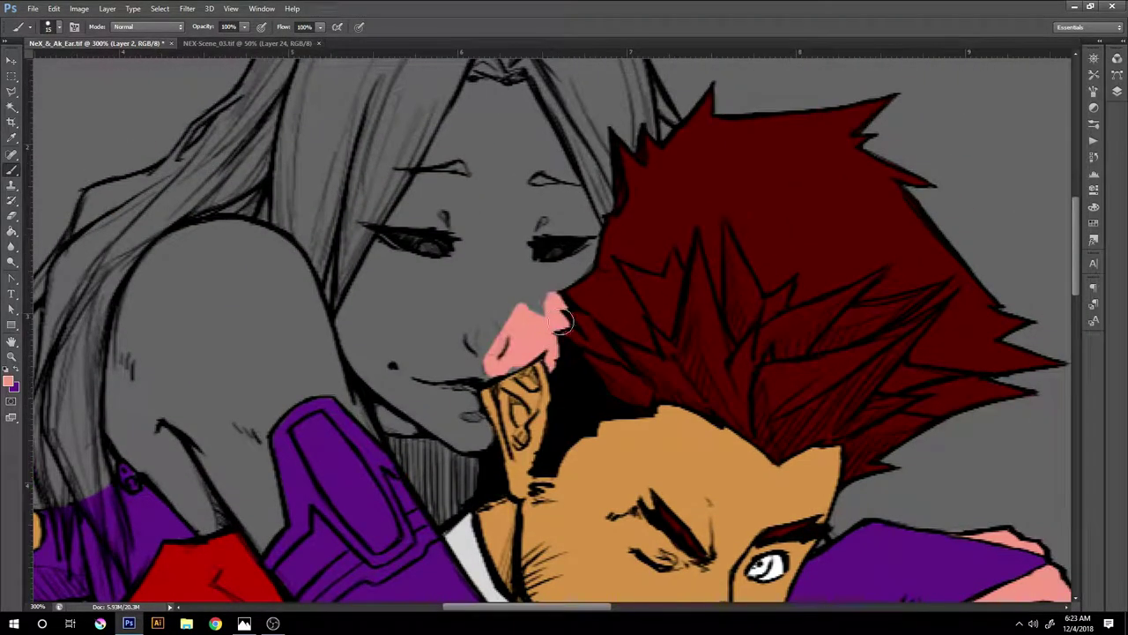
Fill the woman's face pink from chin and cheeks up to her hairline.
drag(573, 212, 493, 361)
drag(493, 229, 388, 388)
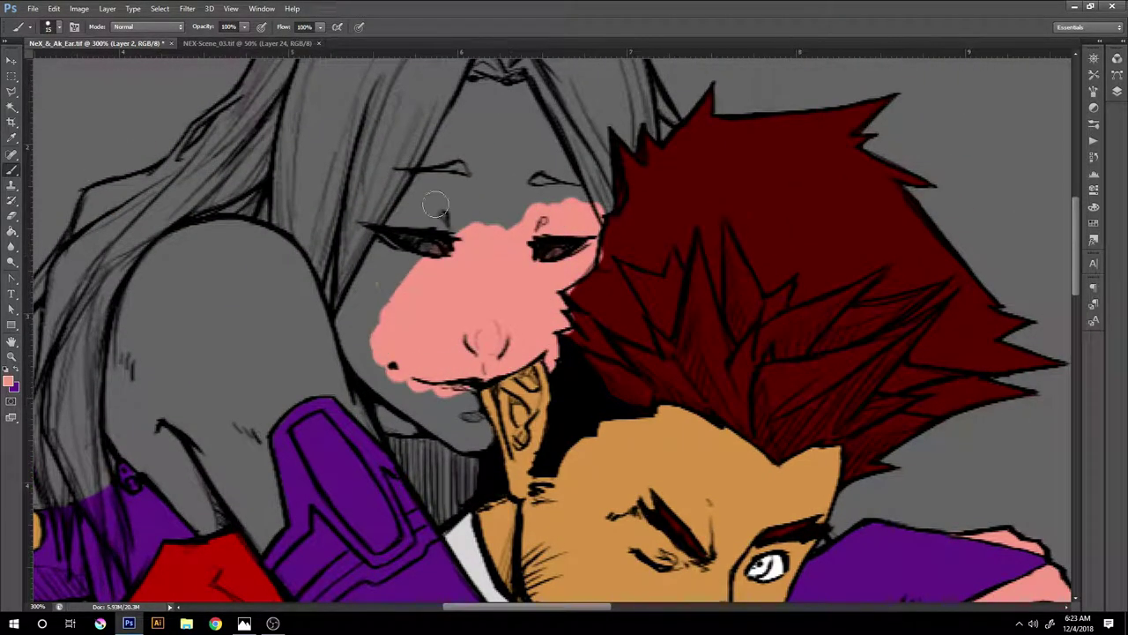
drag(415, 189, 361, 334)
mouse_move(396, 388)
mouse_down()
mouse_move(476, 440)
mouse_move(411, 453)
mouse_up()
mouse_move(370, 326)
mouse_down()
mouse_move(459, 97)
mouse_move(564, 220)
mouse_up()
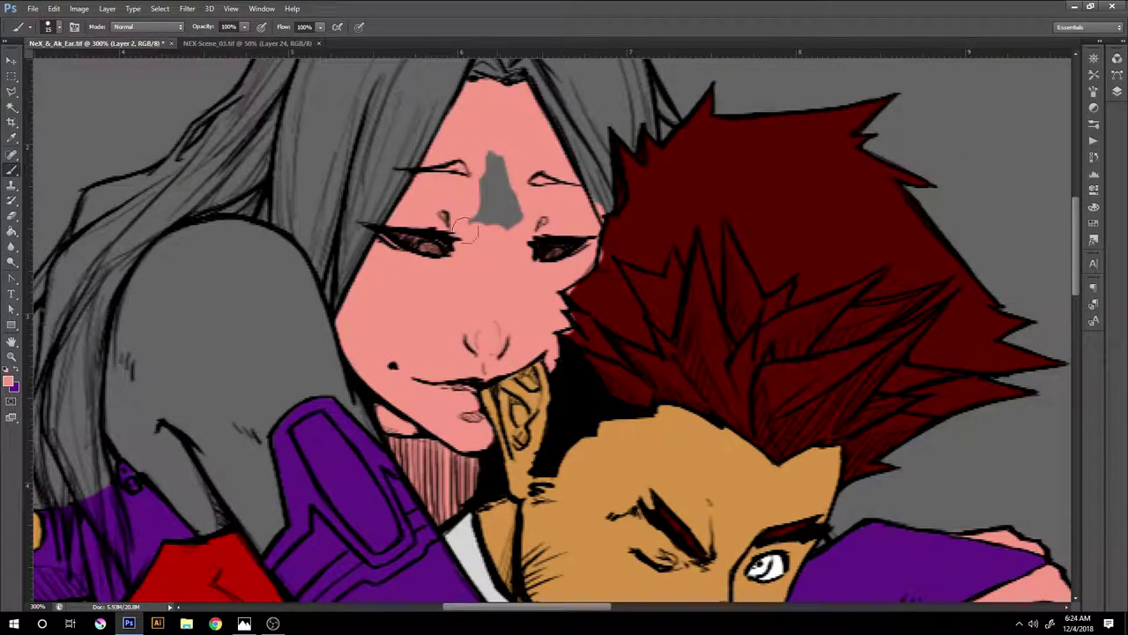
drag(573, 80, 371, 291)
mouse_move(308, 318)
mouse_down()
mouse_move(198, 515)
mouse_move(176, 476)
mouse_up()
Colour the woman's upper arm pink down its full length.
drag(617, 264, 556, 458)
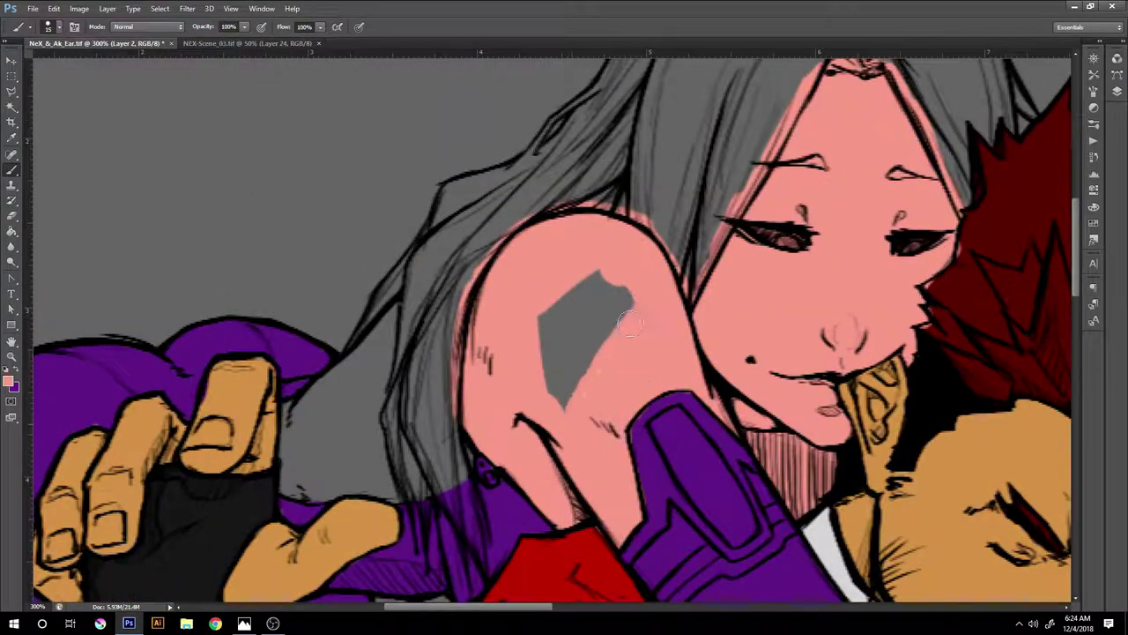
drag(582, 229, 538, 299)
mouse_move(494, 405)
mouse_down()
mouse_move(567, 281)
mouse_move(617, 414)
mouse_up()
drag(617, 370, 679, 168)
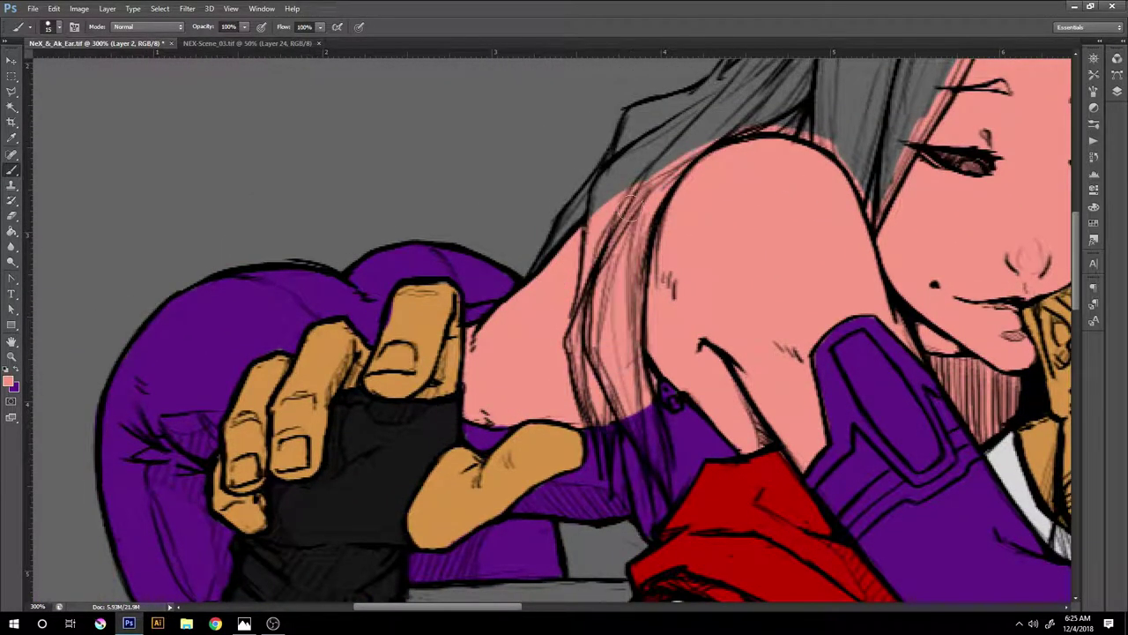
scroll(876, 289, down, 5)
Brush flat white over all of the woman's long hair strands.
scroll(357, 139, up, 3)
drag(546, 225, 503, 291)
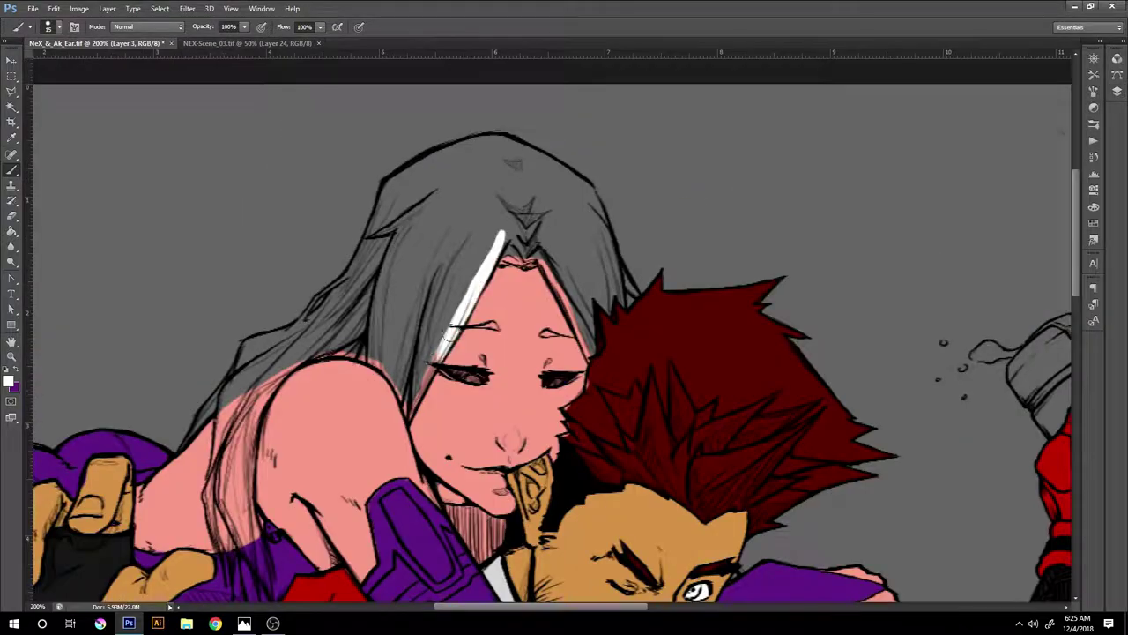
drag(502, 207, 414, 406)
drag(458, 185, 370, 388)
mouse_move(514, 240)
mouse_down()
mouse_move(578, 348)
mouse_move(631, 211)
mouse_up()
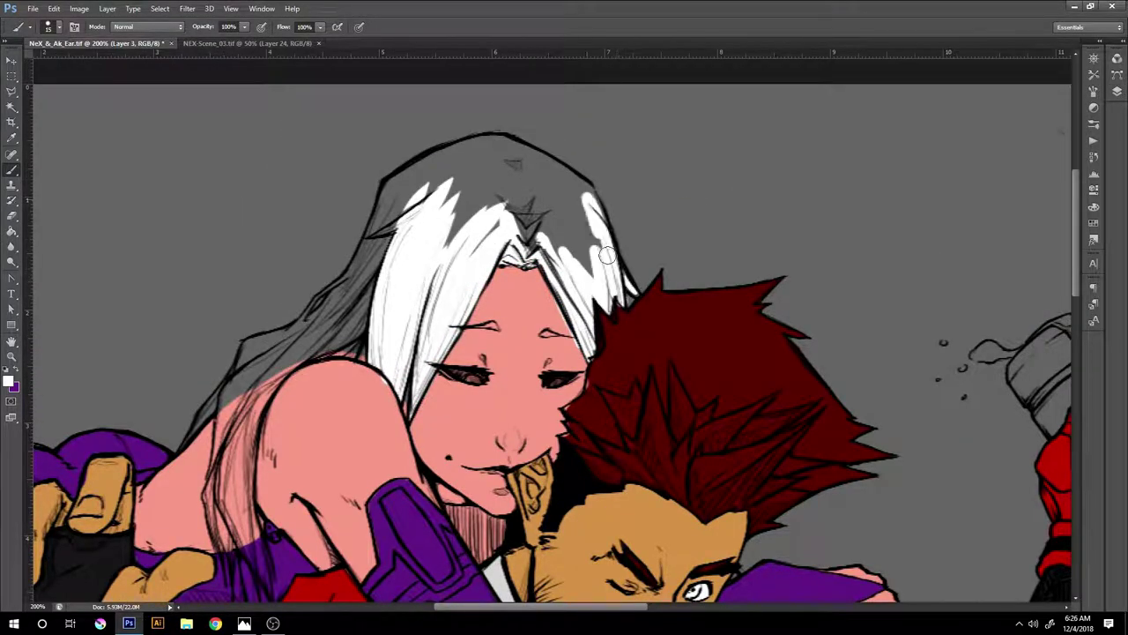
mouse_move(370, 282)
mouse_down()
mouse_move(522, 194)
mouse_move(485, 145)
mouse_move(291, 361)
mouse_move(186, 450)
mouse_up()
scroll(476, 196, up, 2)
drag(476, 196, 432, 467)
scroll(529, 371, down, 2)
mouse_move(379, 362)
mouse_down()
mouse_move(477, 502)
mouse_move(467, 493)
mouse_up()
scroll(567, 497, down, 3)
Tidy the colour edges with the Eraser, moving between the skin and hair layers.
key(e)
scroll(424, 203, up, 1)
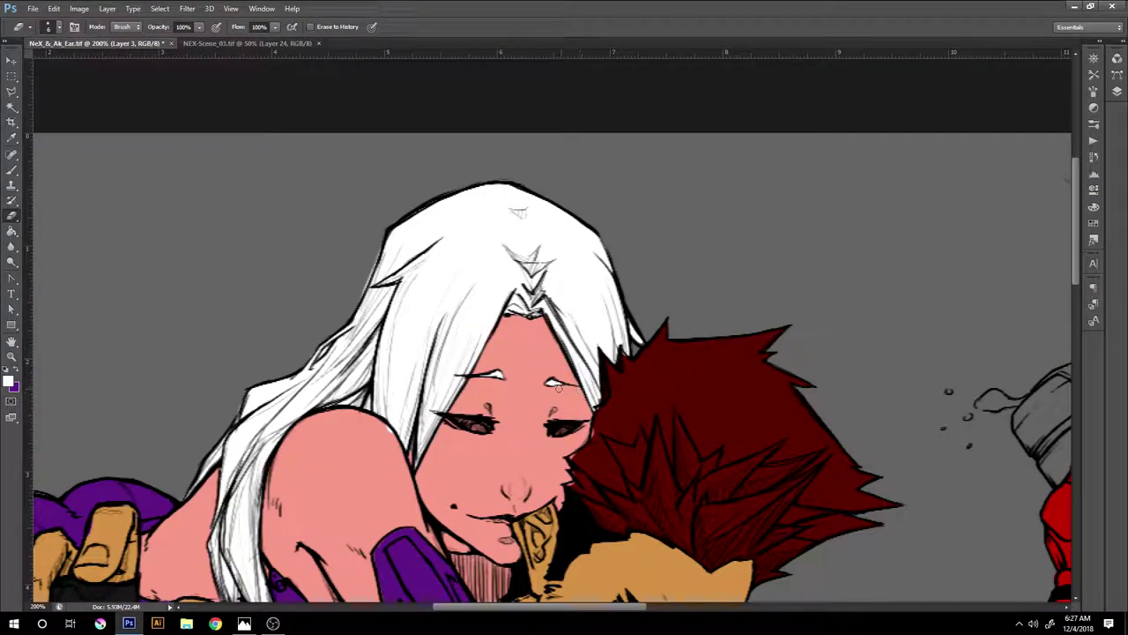
scroll(214, 438, down, 3)
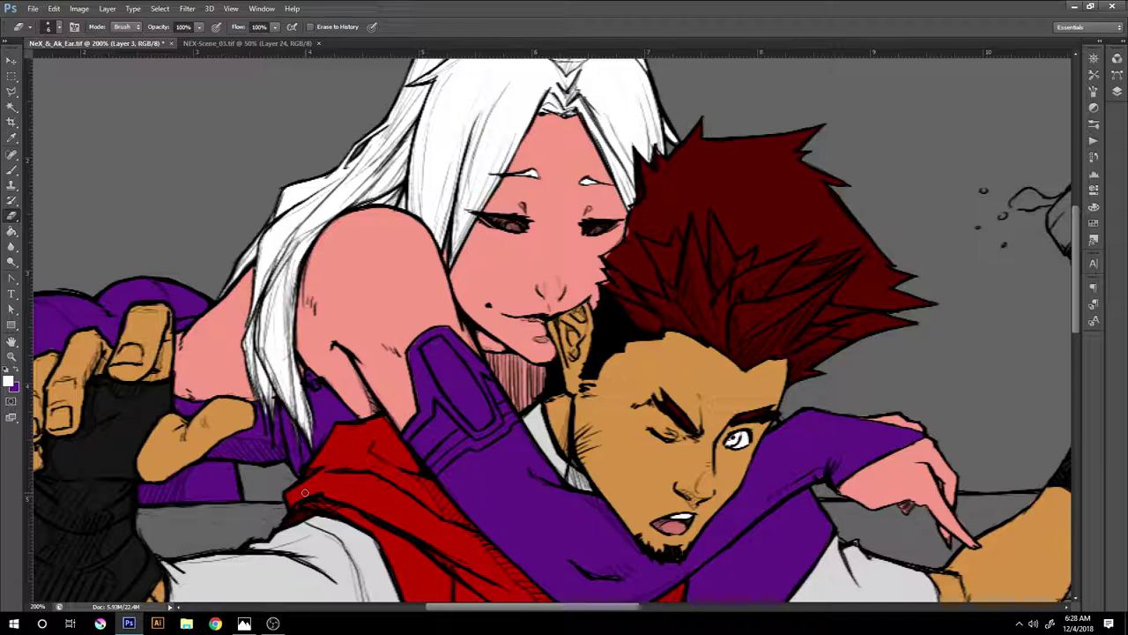
key(alt+bracketleft)
key(b)
key(alt+bracketright)
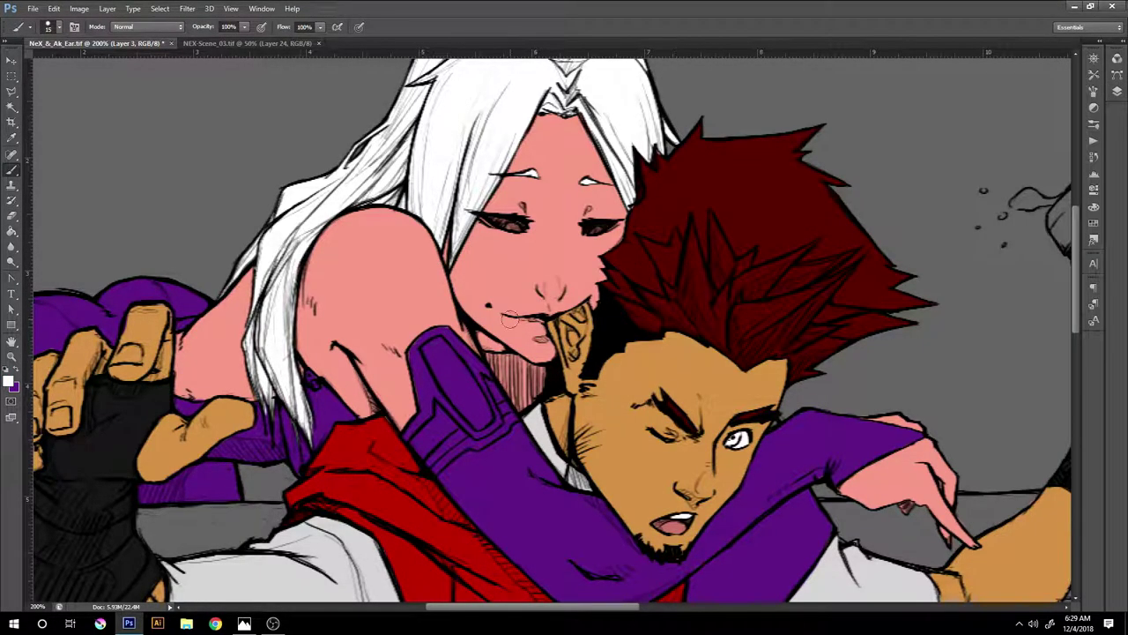
key(ctrl+minus)
key(ctrl+minus)
key(e)
key(alt+bracketleft)
key(ctrl+plus)
key(ctrl+plus)
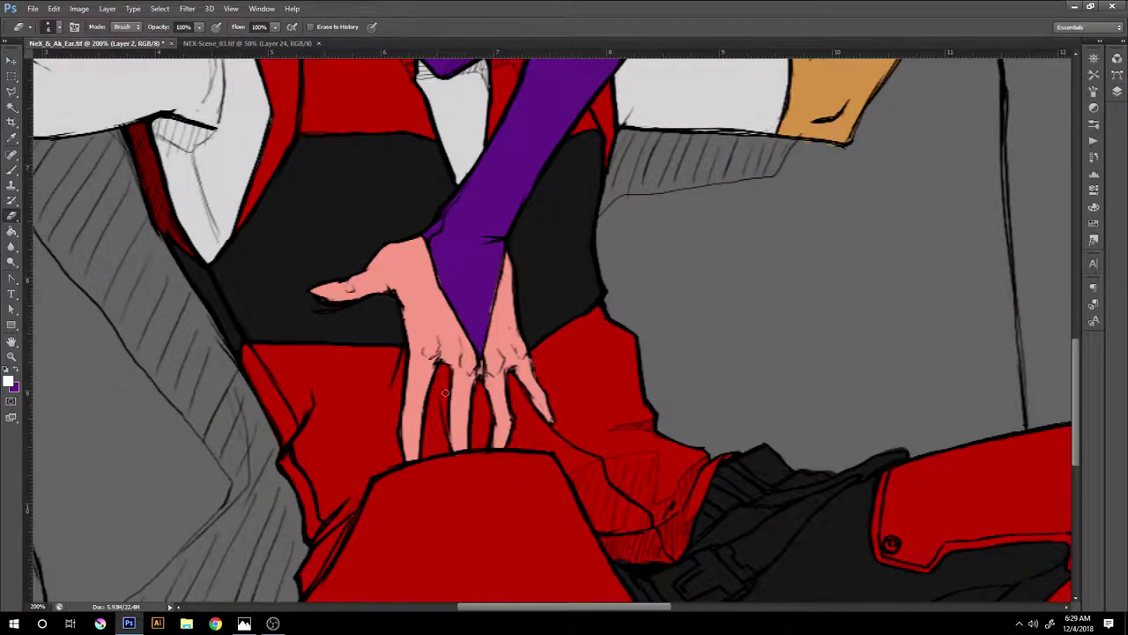
Swap to the purple colour, bring both faces into view, and select the clothes layer.
key(b)
key(x)
mouse_move(520, 271)
mouse_down()
mouse_move(546, 435)
mouse_move(582, 256)
mouse_up()
key(e)
key(alt+bracketleft)
Rename the woman's skin layer to NeX Skin.
click(1117, 90)
click(1038, 163)
text(Ne)
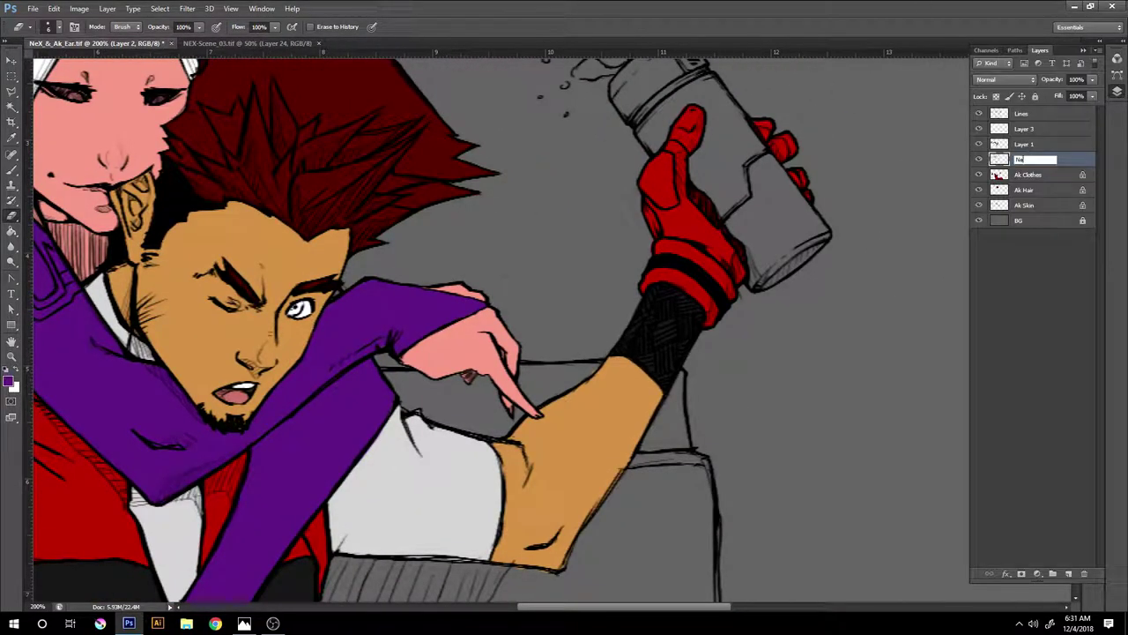
text(X Skin)
key(Return)
Rename her clothes and hair layers NeX Clothes and NeX Hair.
double_click(1024, 144)
text(NeX Clothes)
key(Return)
double_click(1025, 129)
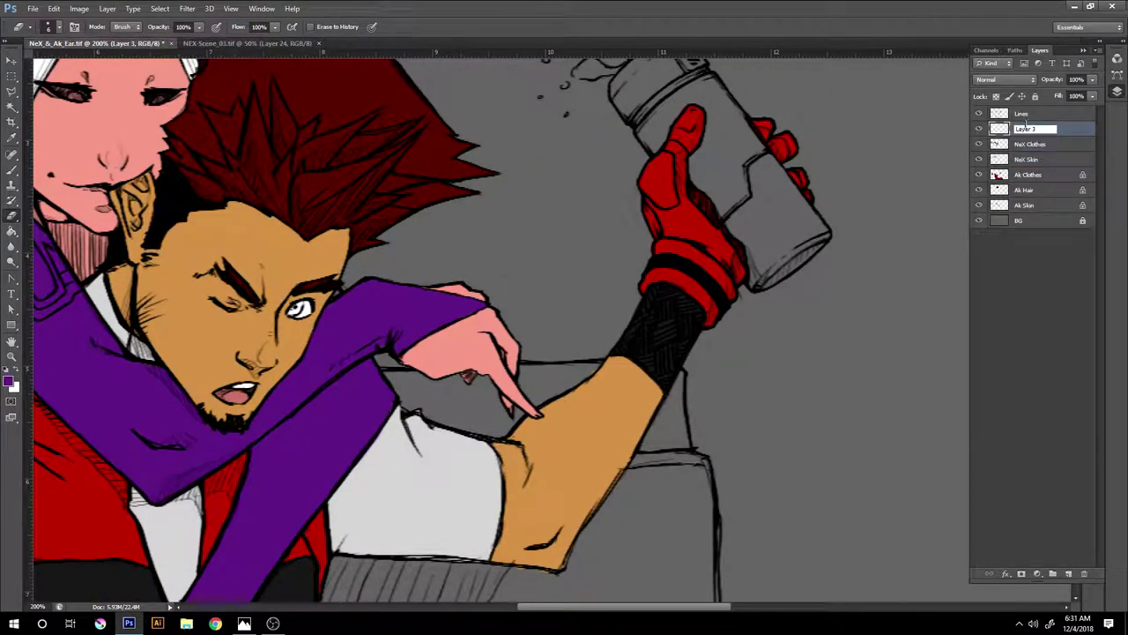
text(NeX Hair)
key(Return)
key(ctrl+minus)
key(ctrl+minus)
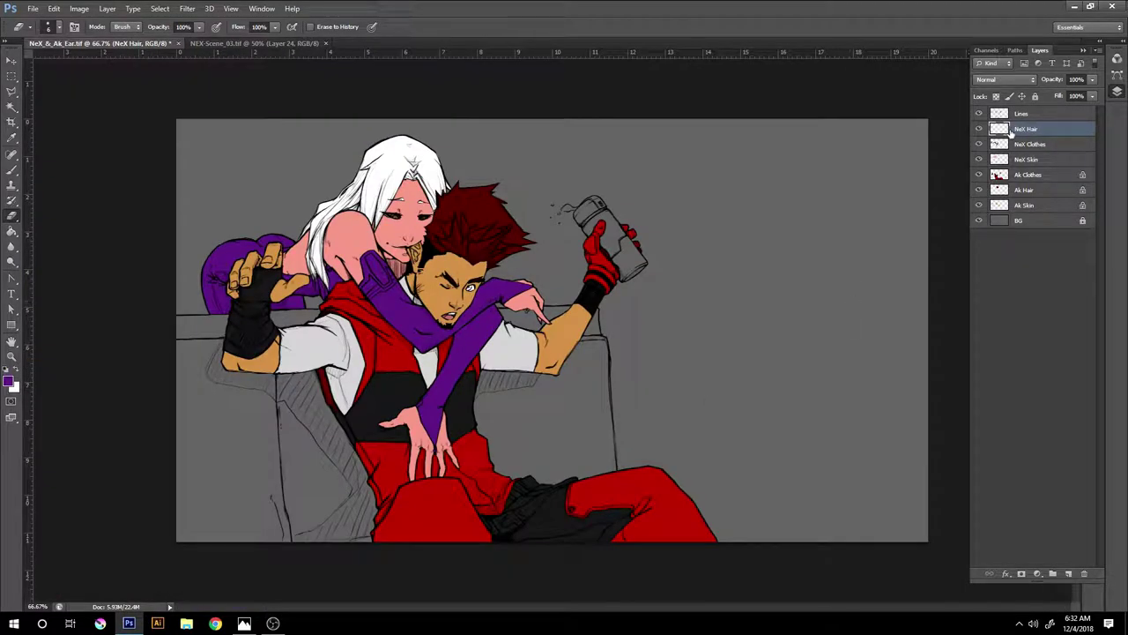
On a new layer under the characters, paint the couch dark maroon #6d1307.
click(1030, 144)
click(9, 381)
click(868, 306)
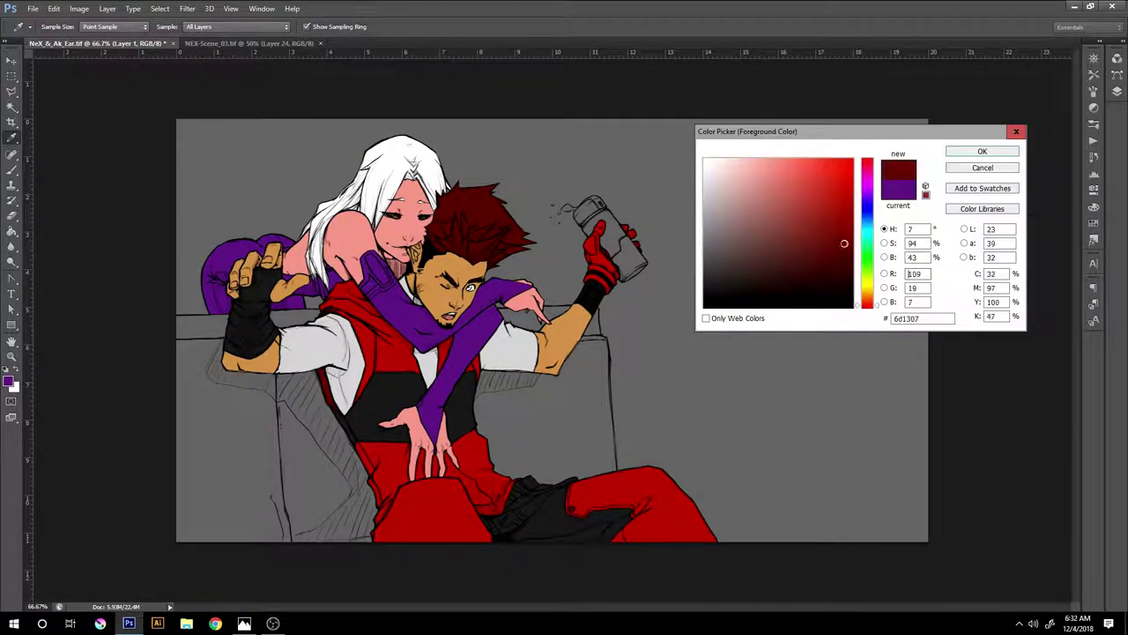
click(804, 251)
key(Return)
key(b)
mouse_move(547, 415)
mouse_down()
mouse_move(343, 466)
mouse_move(594, 383)
mouse_move(617, 529)
mouse_up()
Paint a gold #9e9167 strip along the couch's top edge.
key(e)
click(9, 381)
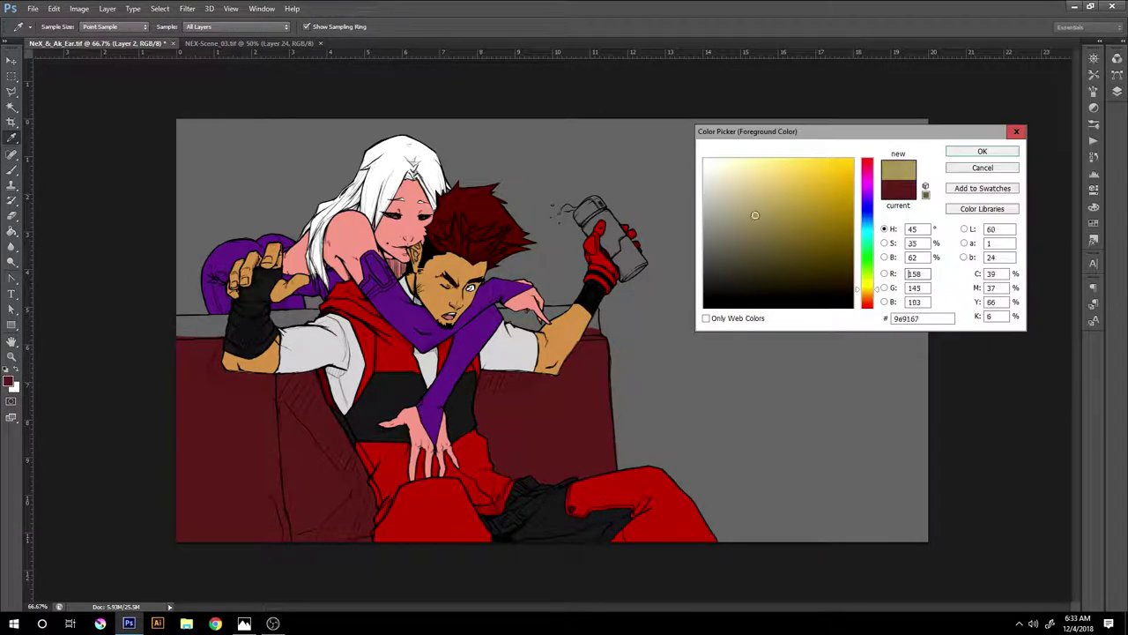
key(Return)
key(b)
drag(181, 326, 610, 322)
Select the man's clothes layer and paint dark strokes over his red glove.
key(e)
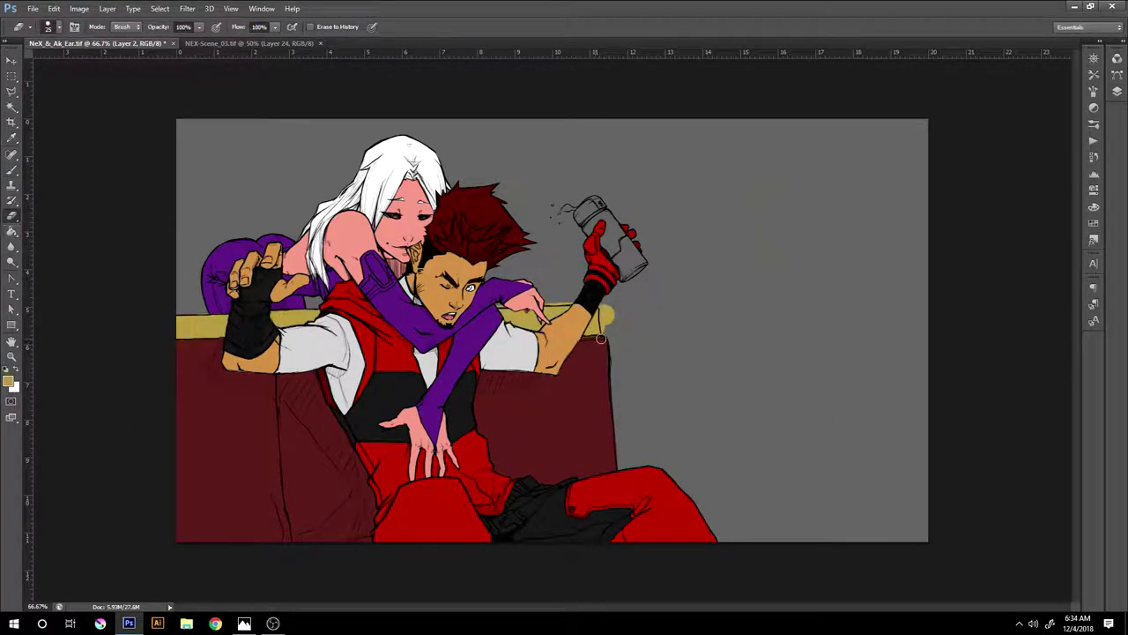
key(F7)
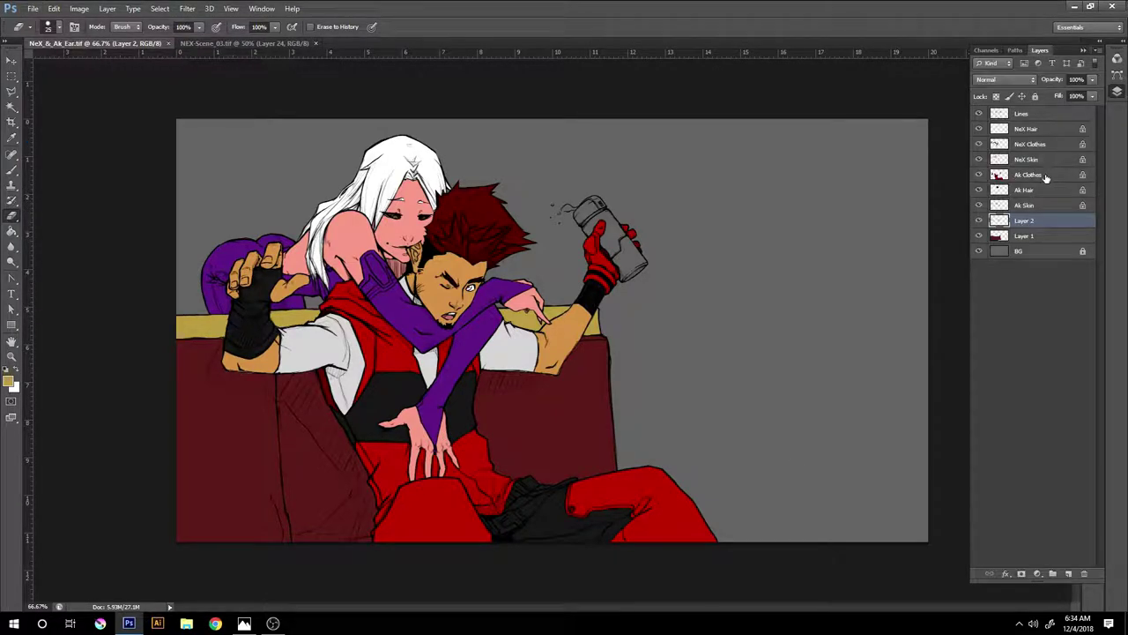
click(1047, 179)
scroll(720, 335, up, 3)
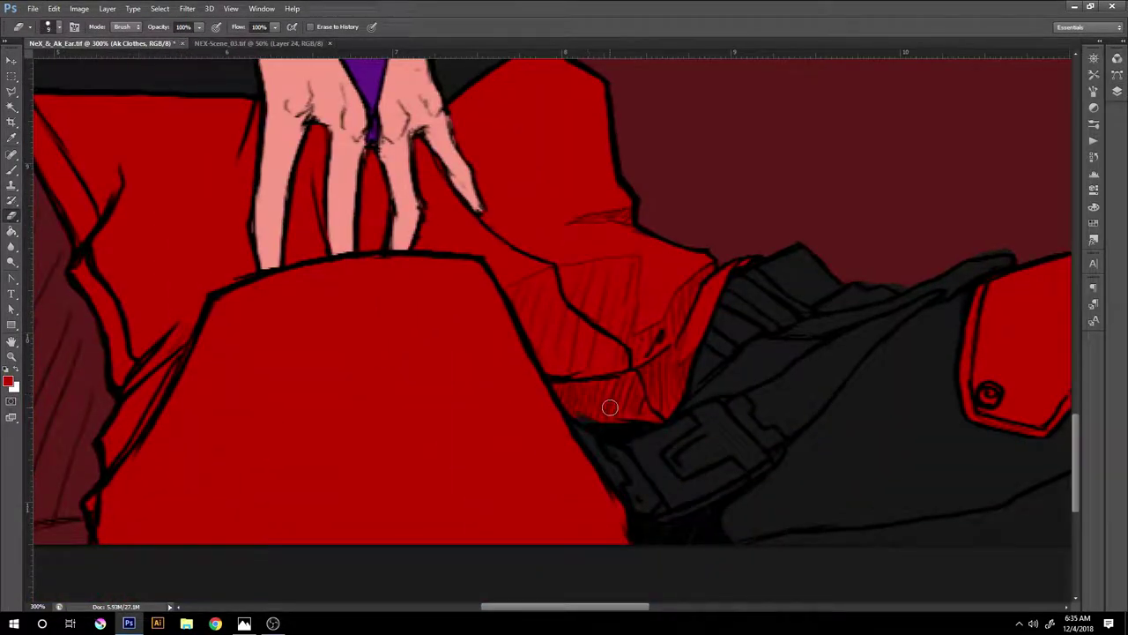
key(b)
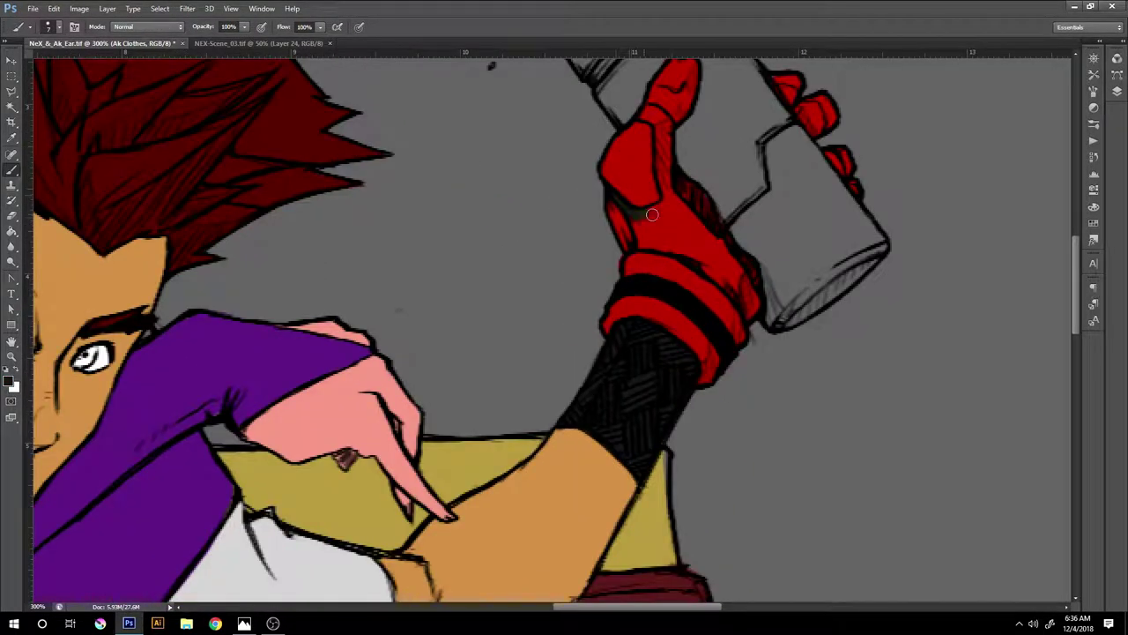
mouse_move(657, 247)
mouse_down()
mouse_move(642, 116)
mouse_move(749, 282)
mouse_up()
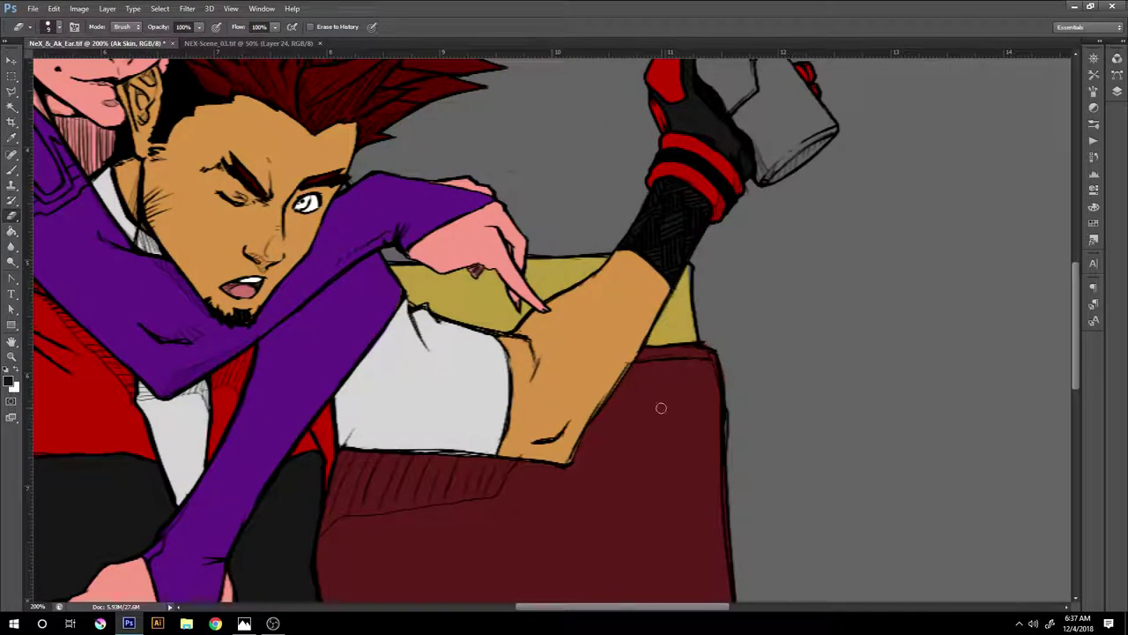
Add a new blank layer and check it in the Layers panel.
key(ctrl+shift+alt+n)
key(F7)
key(b)
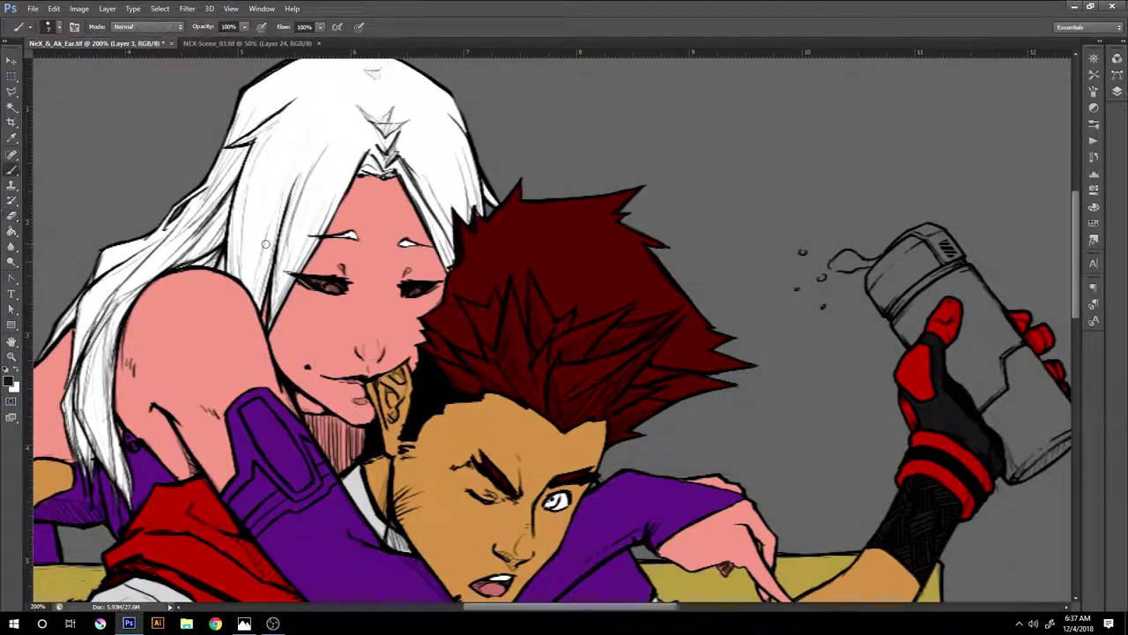
key(ctrl+l)
key(Escape)
key(F7)
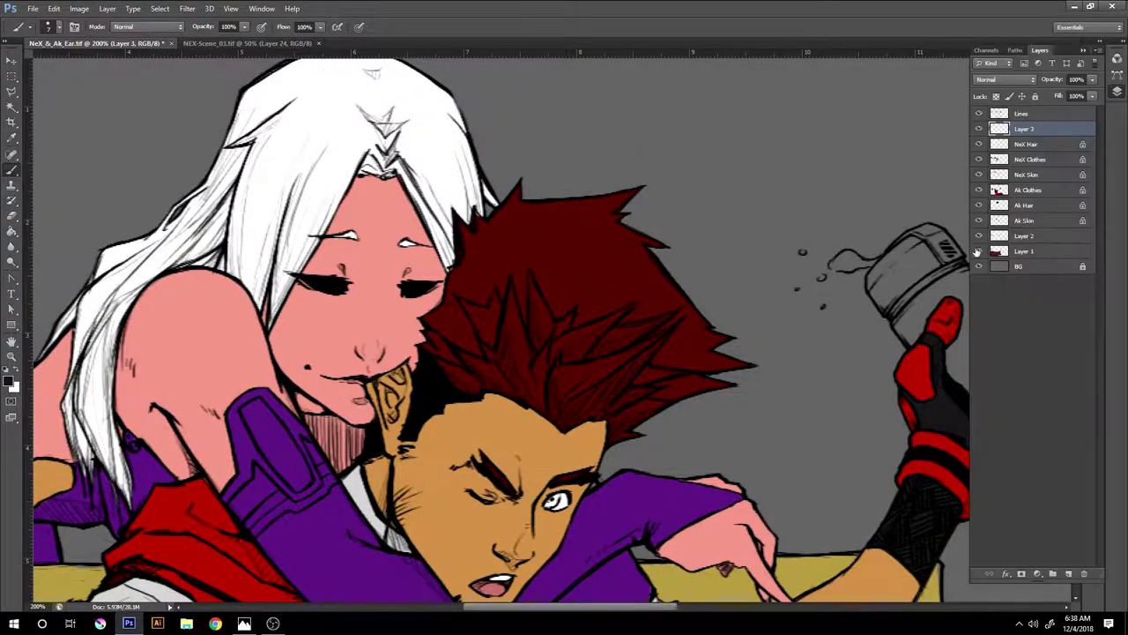
key(F7)
On another new layer, try a white cheek blush and lasso the eyes, then undo it.
key(ctrl+shift+alt+n)
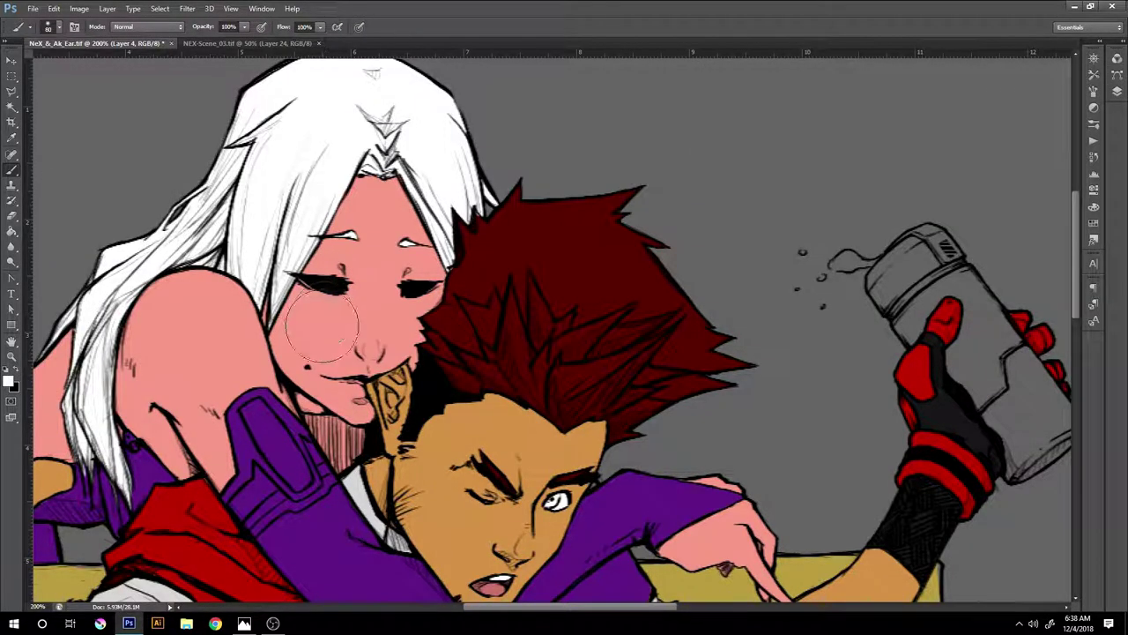
drag(309, 326, 441, 328)
key(l)
drag(264, 274, 267, 291)
key(ctrl+alt+z)
key(ctrl+alt+z)
key(e)
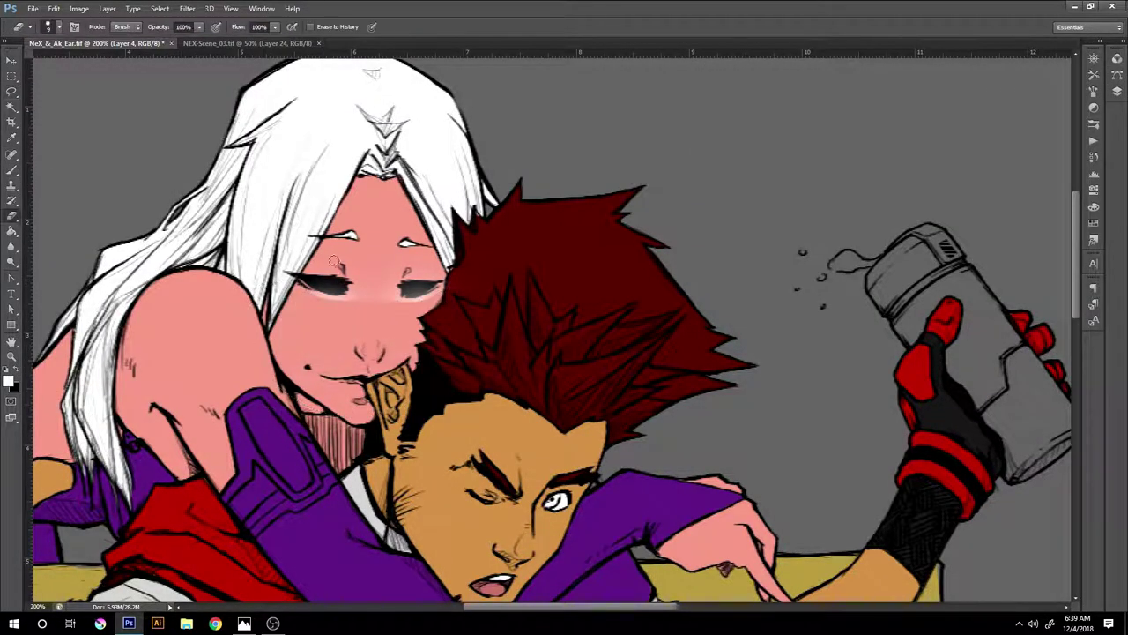
key(bracketright)
key(bracketright)
key(bracketright)
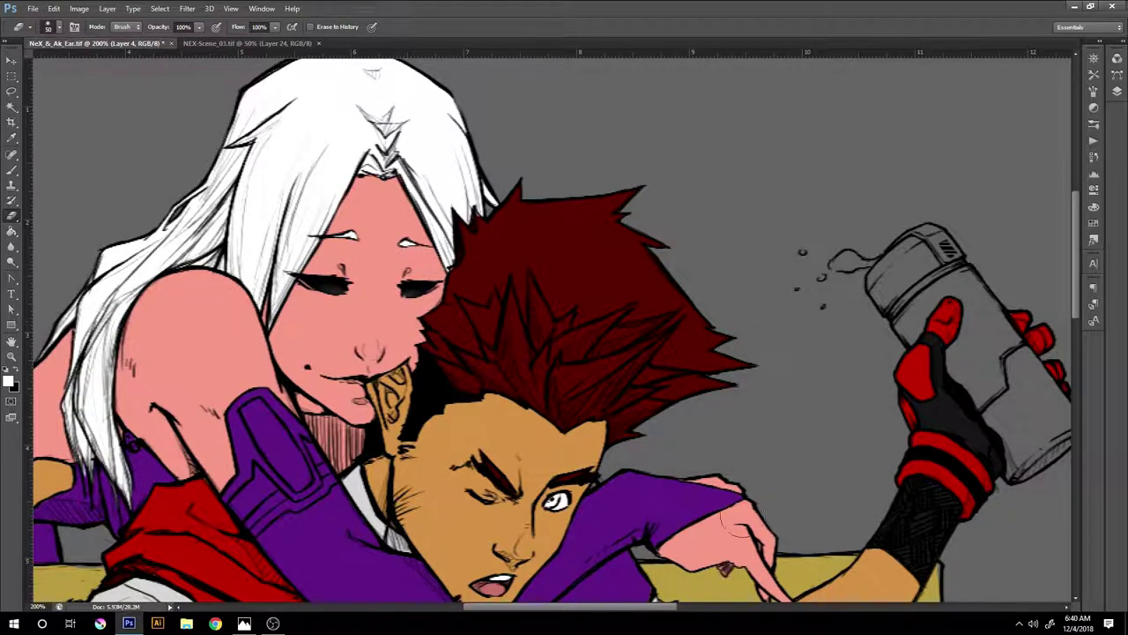
key(b)
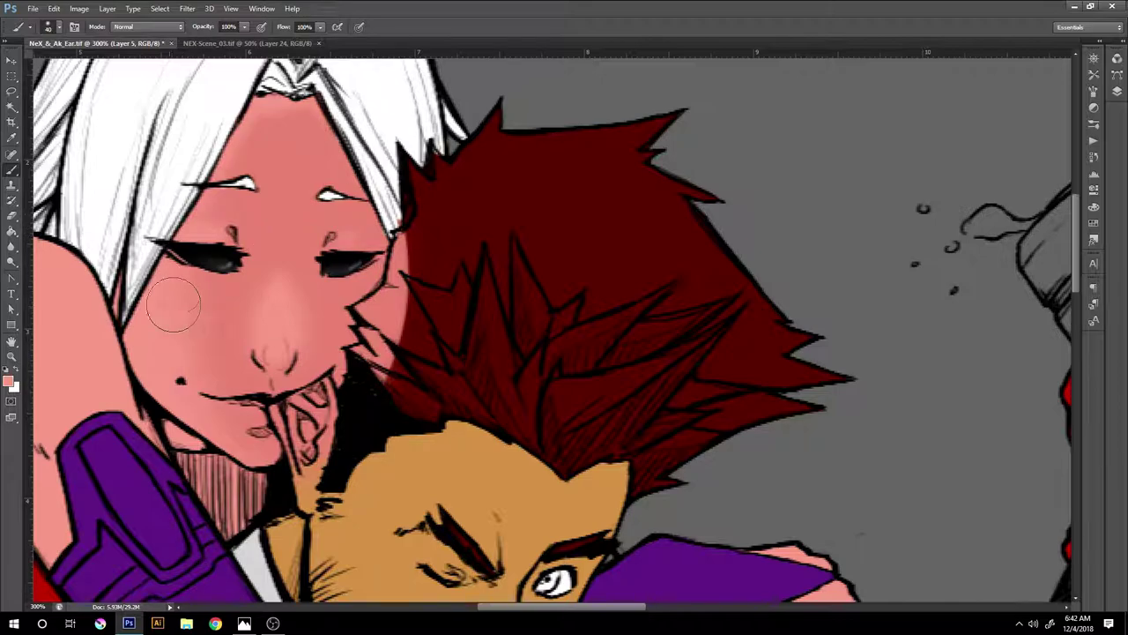
Erase the salmon blush spilling onto the man's red hair.
key(e)
drag(397, 231, 395, 368)
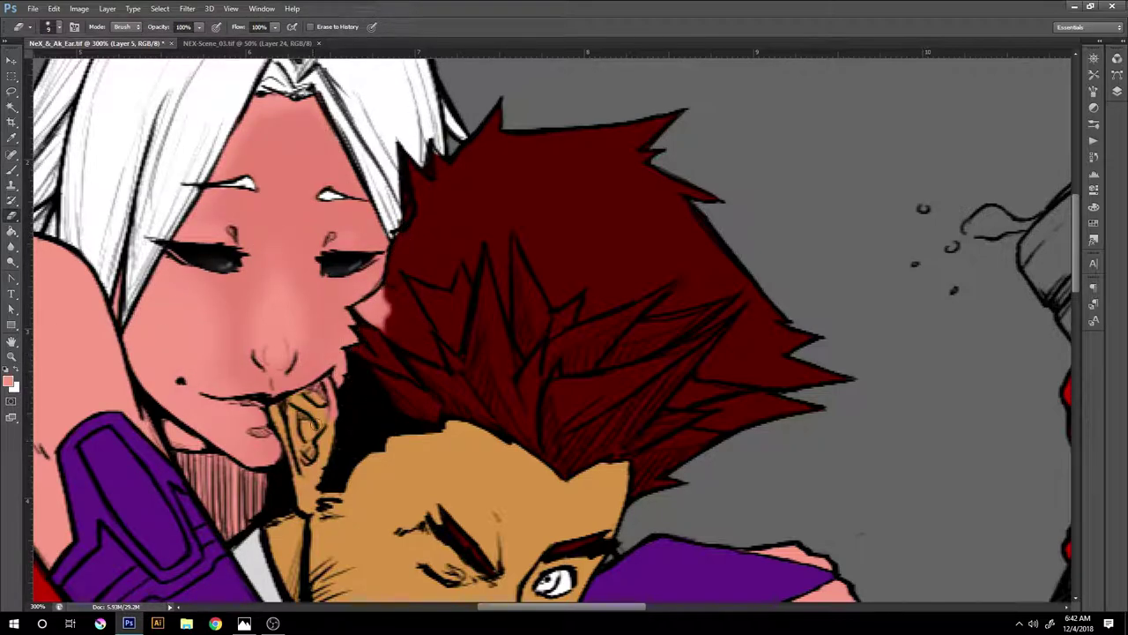
drag(388, 287, 374, 334)
key(b)
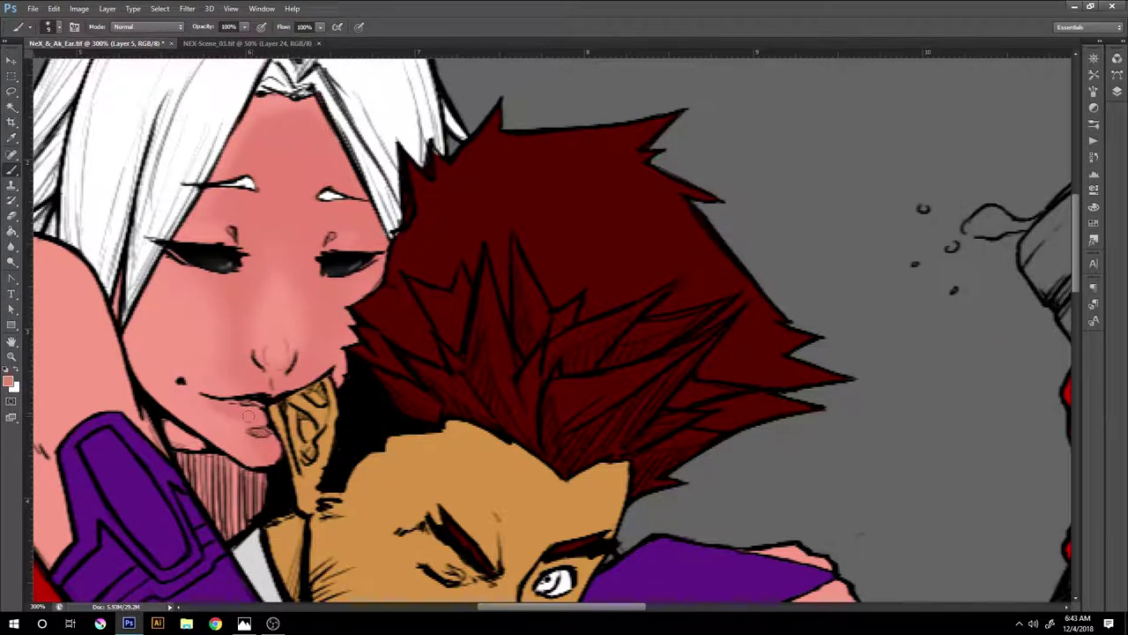
Recentre the woman's face and set a large brush at full opacity for a soft glow.
key(ctrl+minus)
key(e)
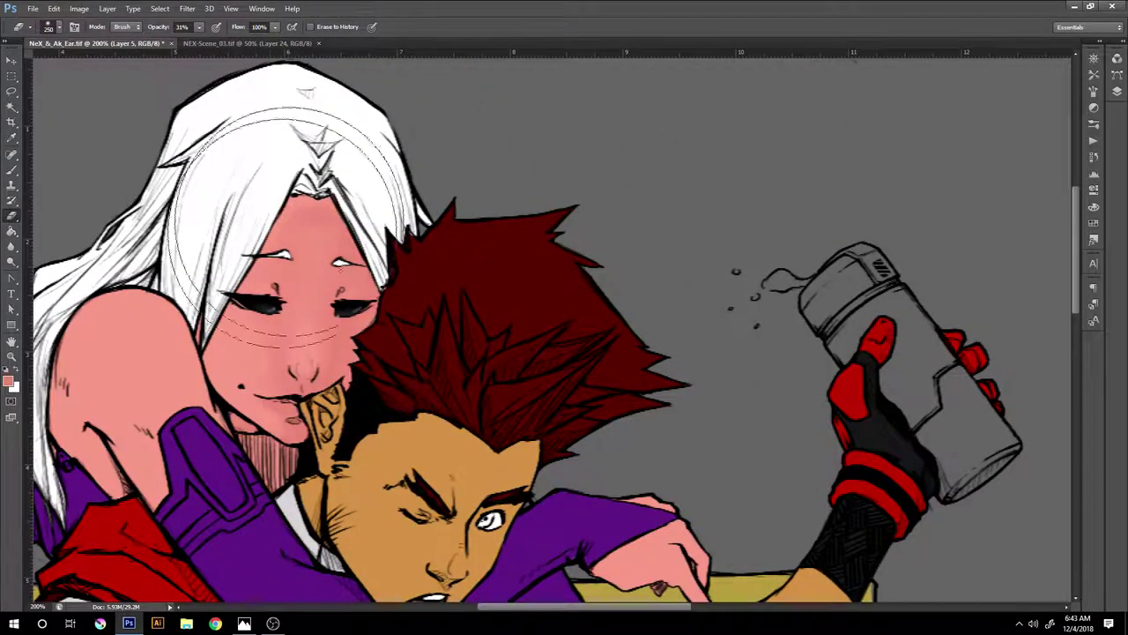
drag(291, 225, 392, 252)
key(b)
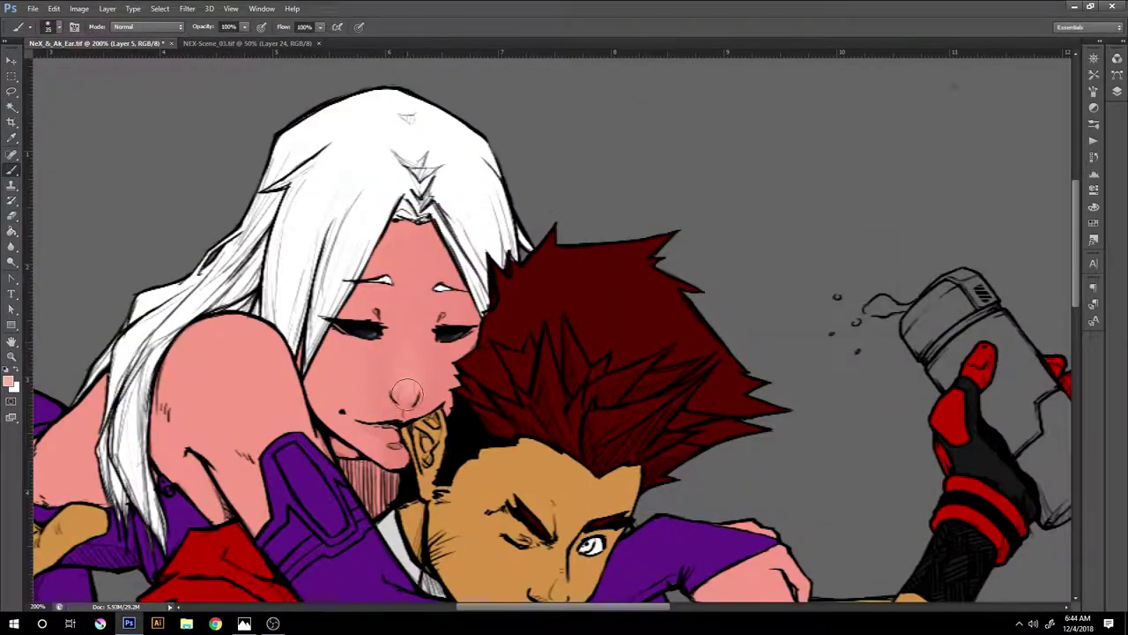
drag(370, 371, 459, 370)
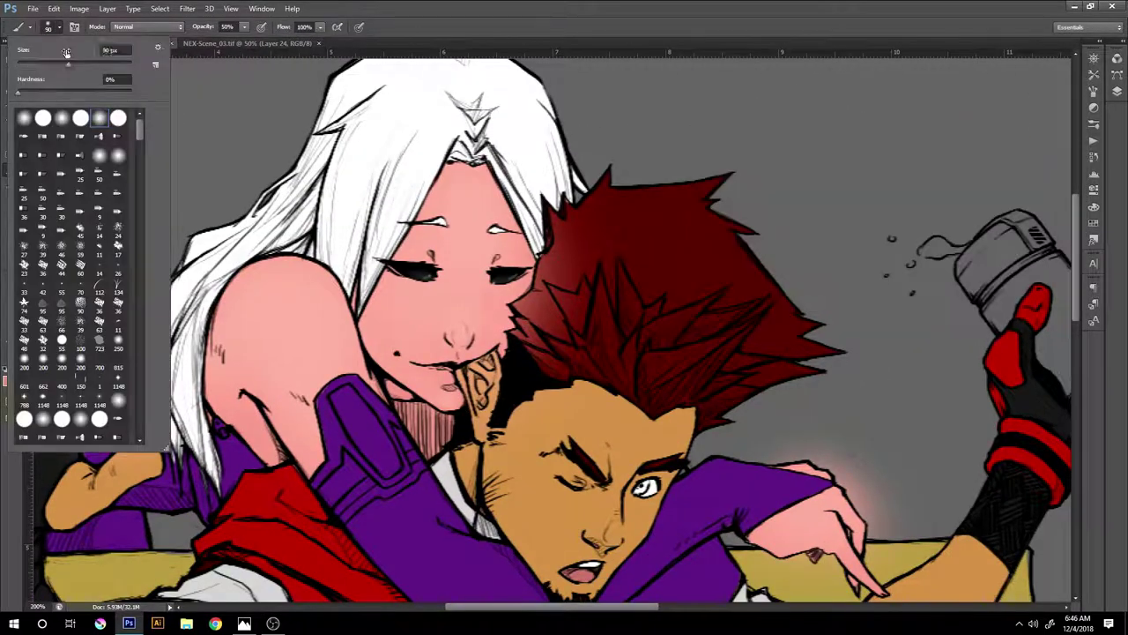
drag(246, 41, 282, 40)
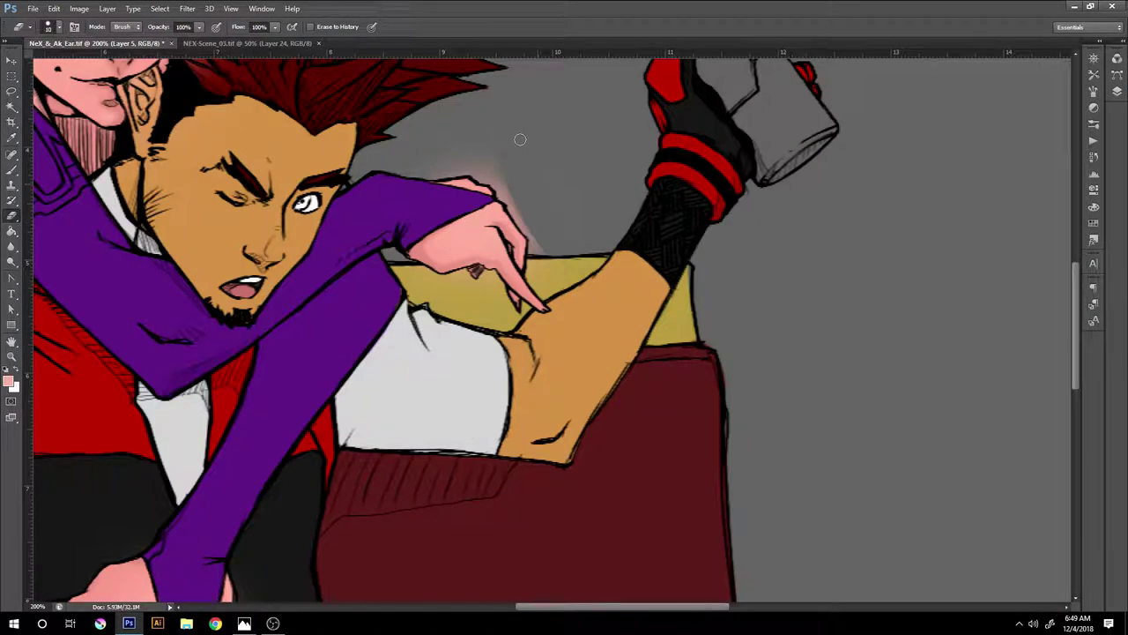
Erase the pink glow above the man's hand and on the hair edge, then select NeX Hair.
drag(520, 139, 482, 177)
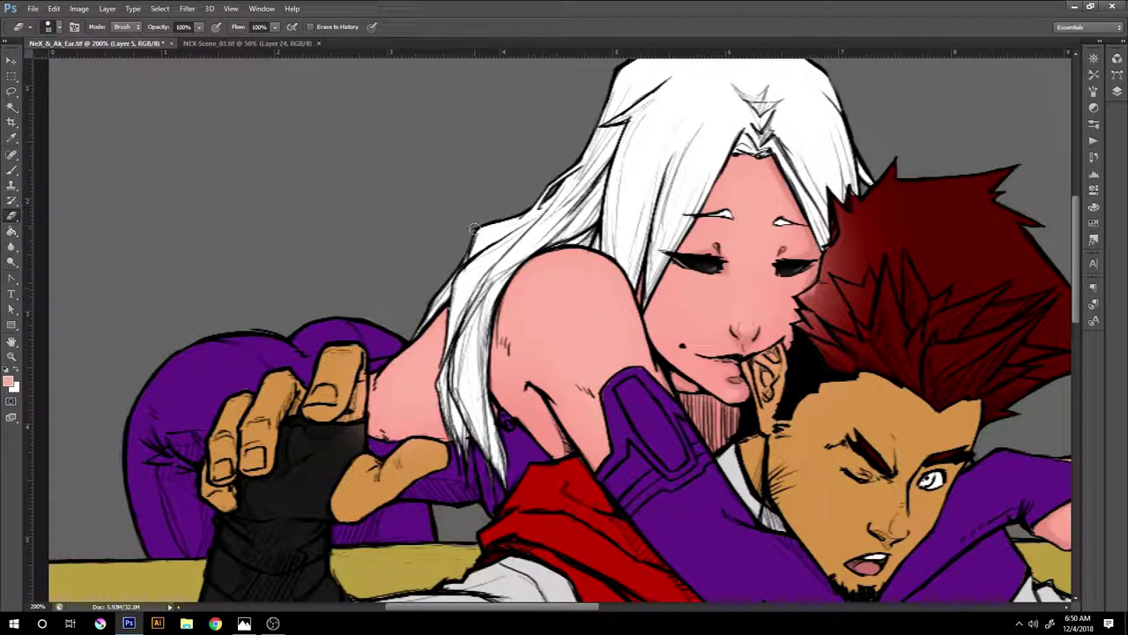
mouse_move(845, 210)
mouse_down()
mouse_move(851, 264)
mouse_move(803, 347)
mouse_up()
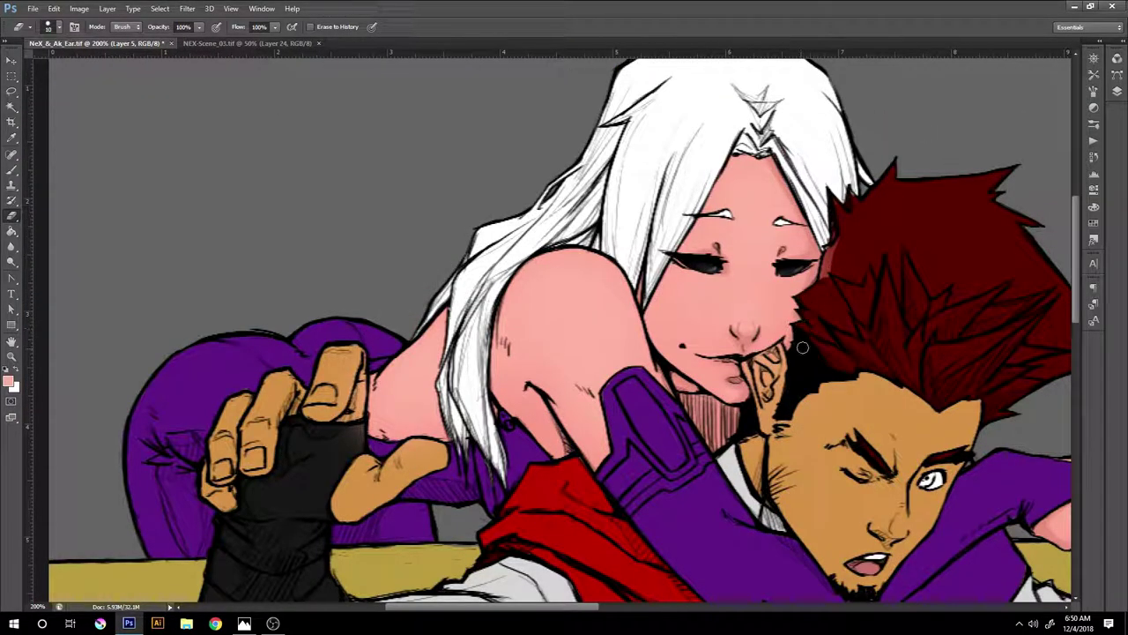
key(F7)
ctrl+click(879, 237)
key(F7)
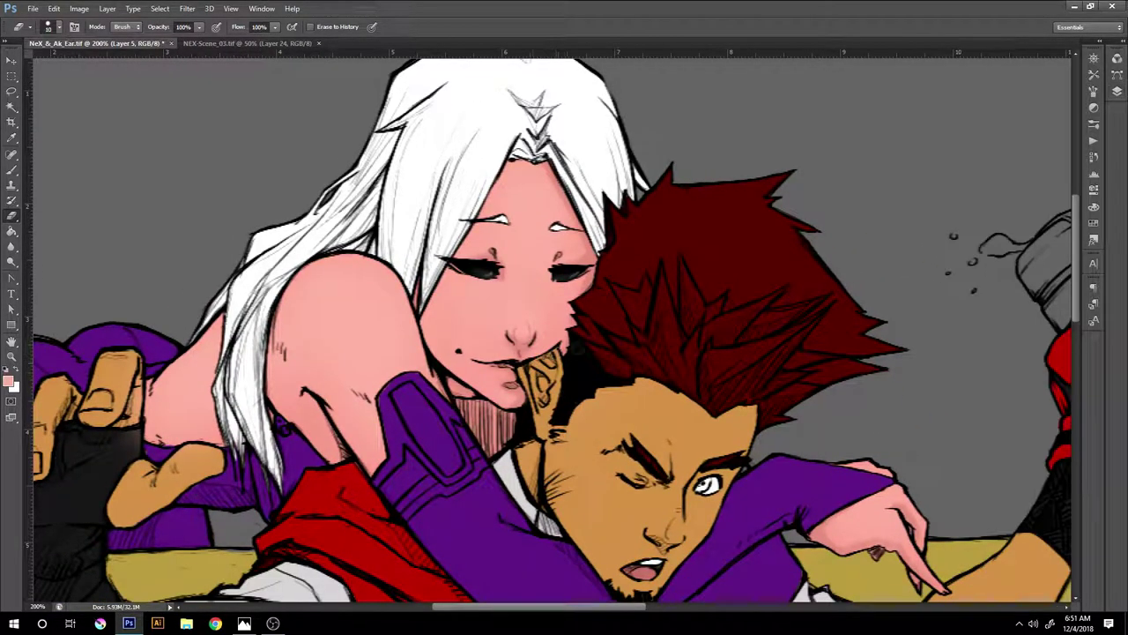
Select the NeX Skin layer and set the foreground colour to deep red ce0140.
key(ctrl+0)
key(F7)
click(1027, 189)
click(8, 381)
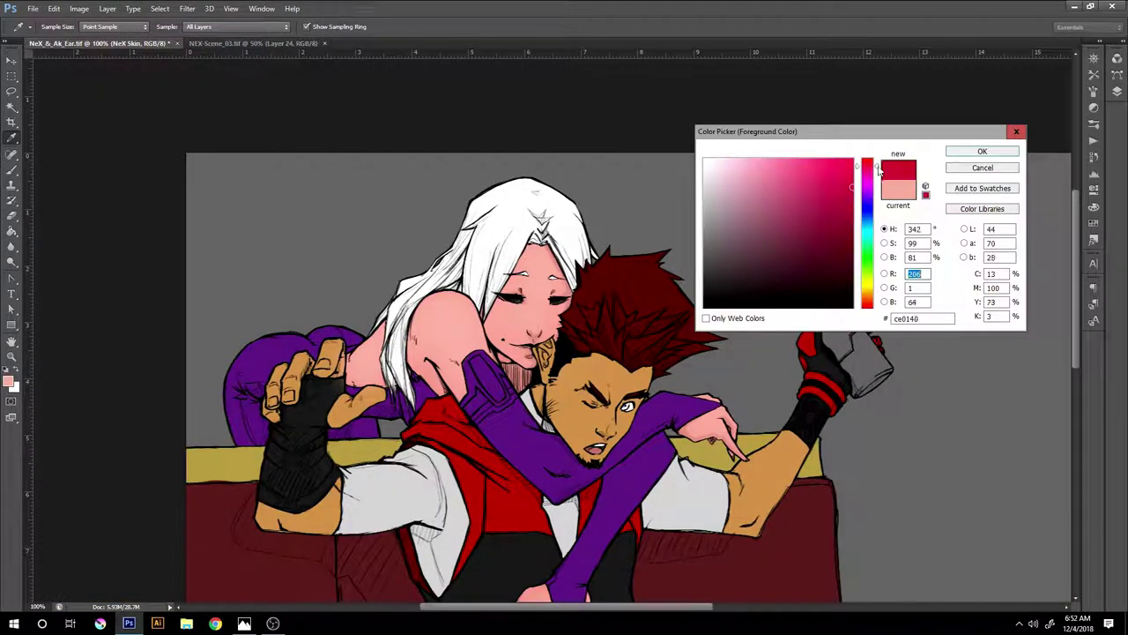
click(982, 151)
key(ctrl+plus)
key(F7)
click(8, 381)
Draw thin red liner over both upper eyelids and review it across the whole image.
click(985, 151)
drag(670, 310, 745, 313)
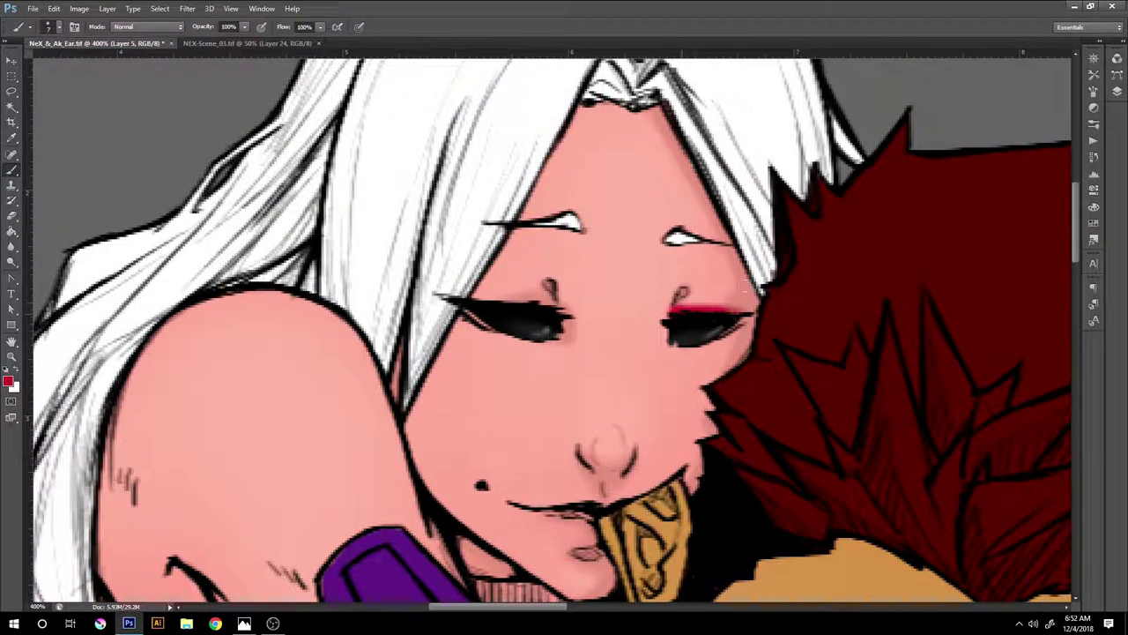
drag(471, 296, 564, 304)
key(e)
key(ctrl+0)
key(F7)
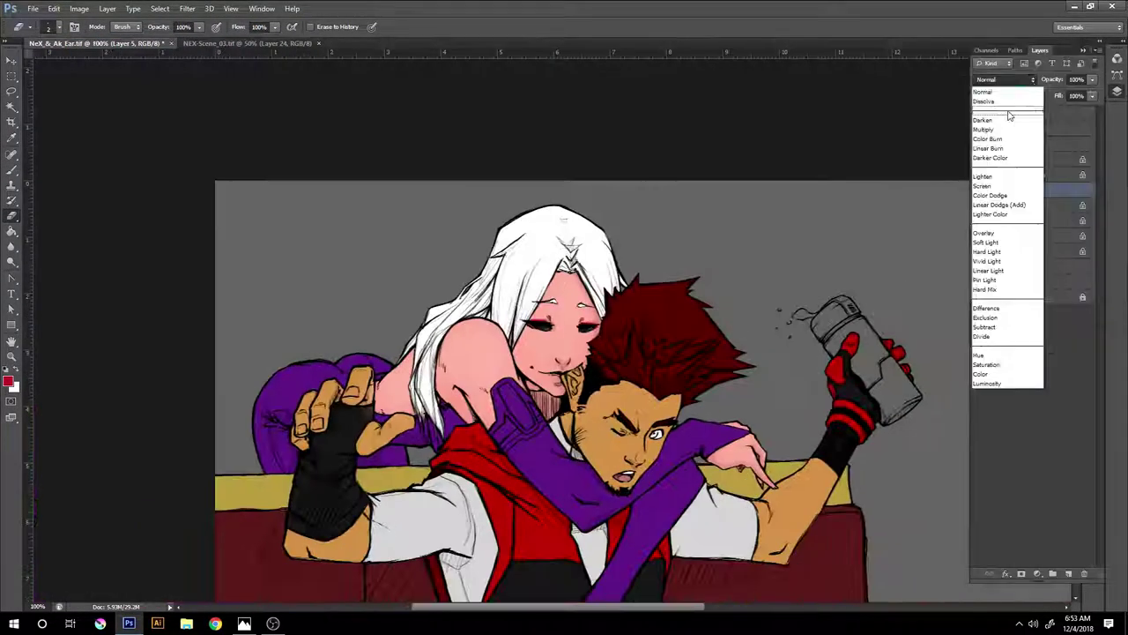
key(F7)
scroll(420, 266, up, 10)
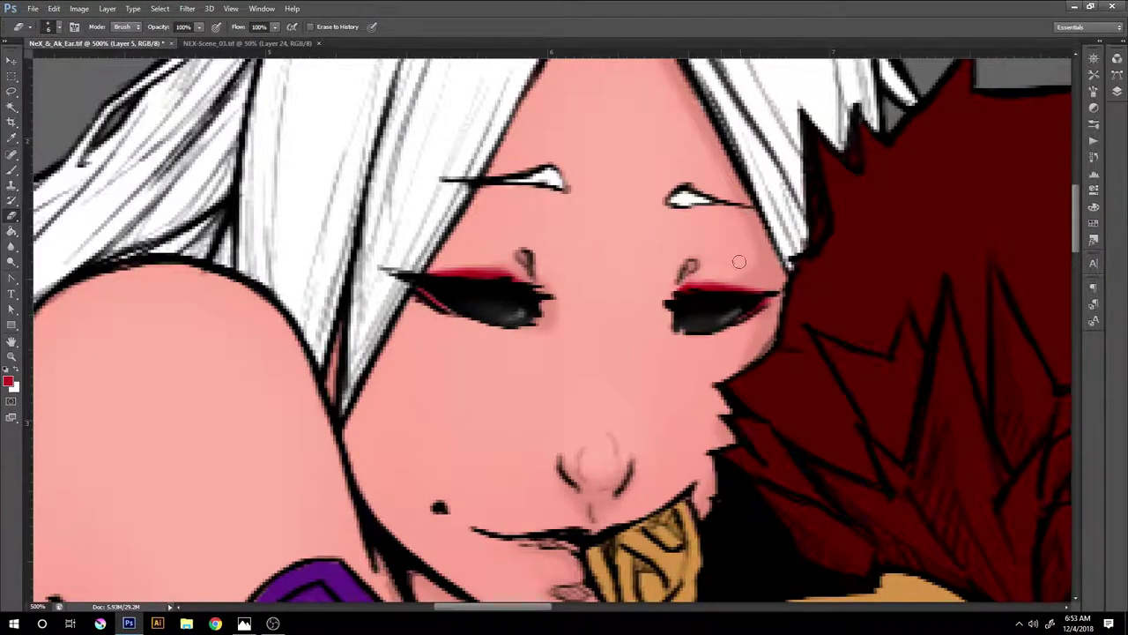
key(ctrl+0)
scroll(492, 277, down, 1)
scroll(492, 276, up, 4)
scroll(492, 277, up, 2)
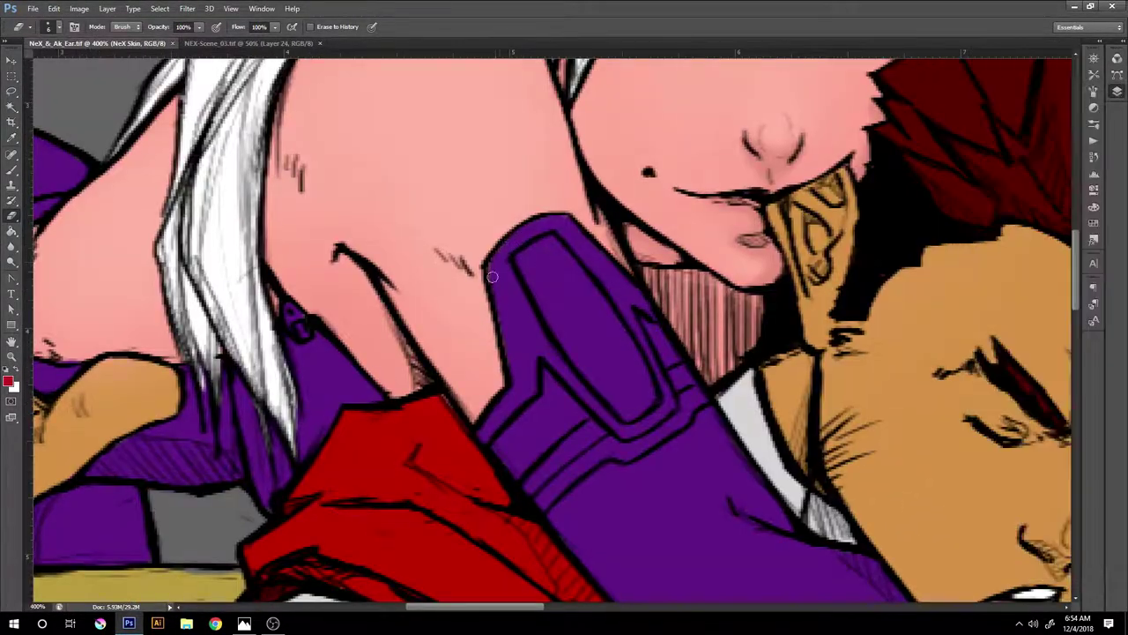
scroll(492, 277, down, 1)
scroll(492, 277, down, 1)
scroll(491, 277, down, 1)
scroll(492, 277, down, 1)
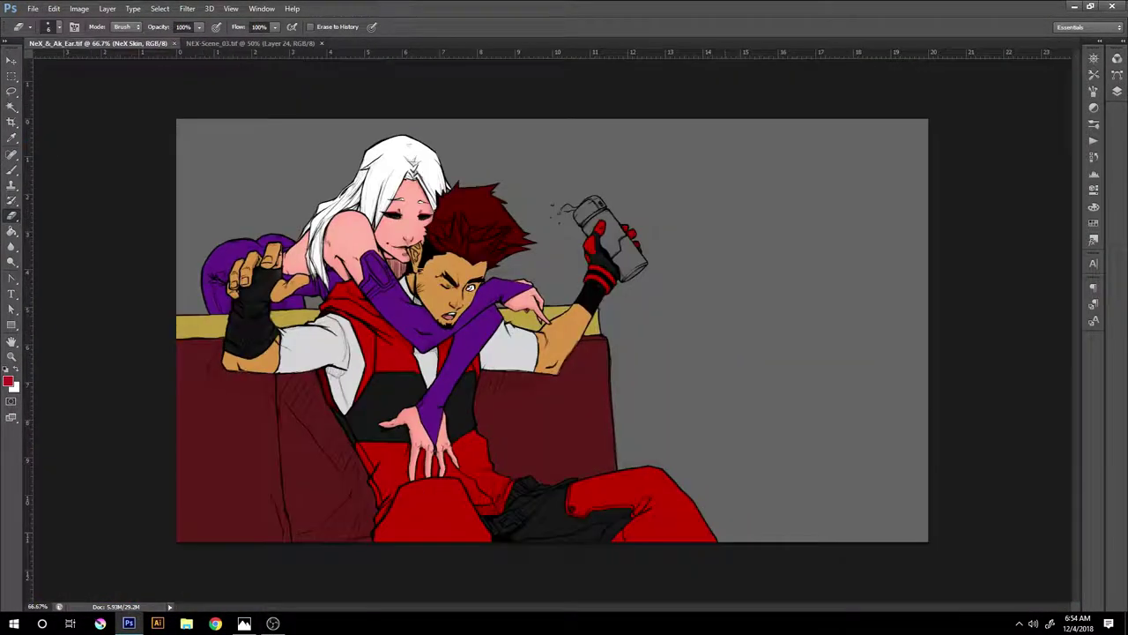